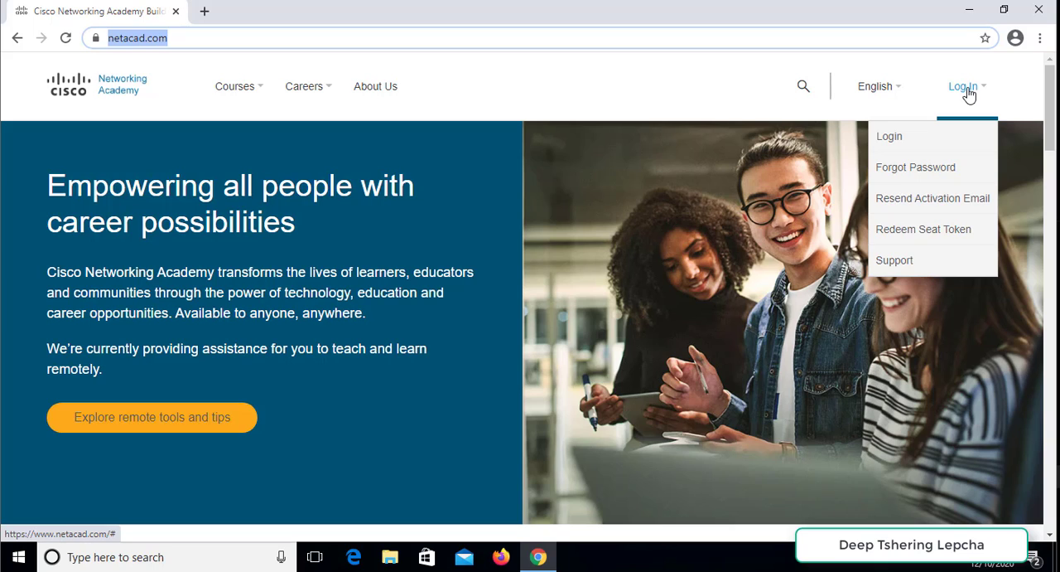
- Sign in to the Networking Academy site with the account's email or username and password, and decline saving the password in the browser
click(911, 136)
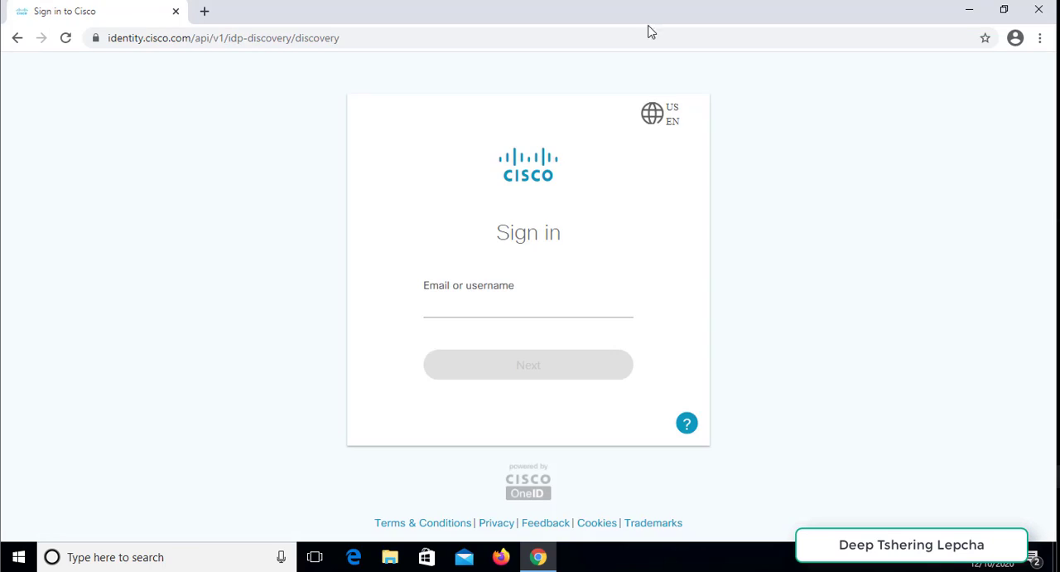
click(501, 306)
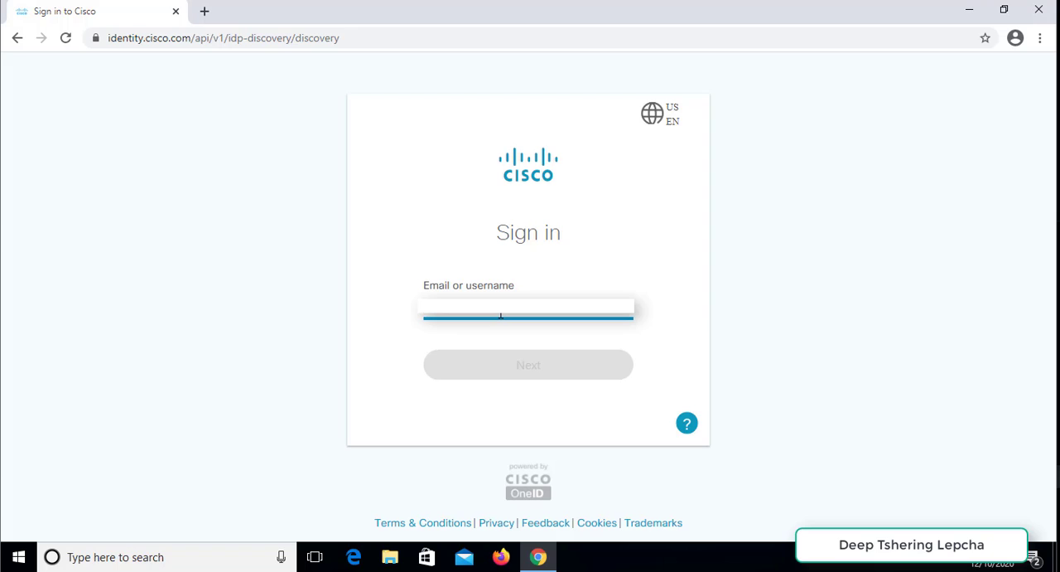
text(d)
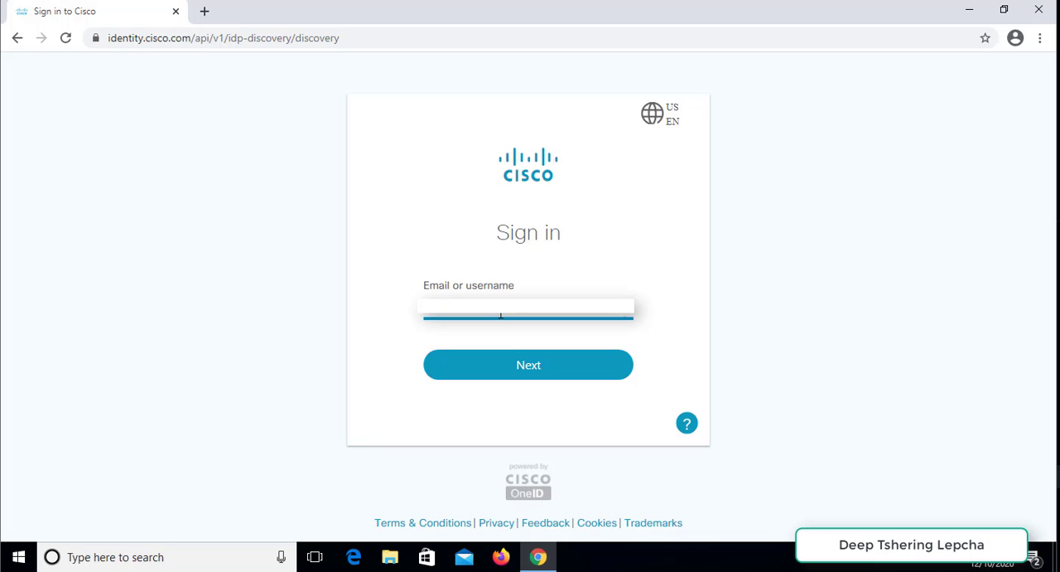
click(563, 367)
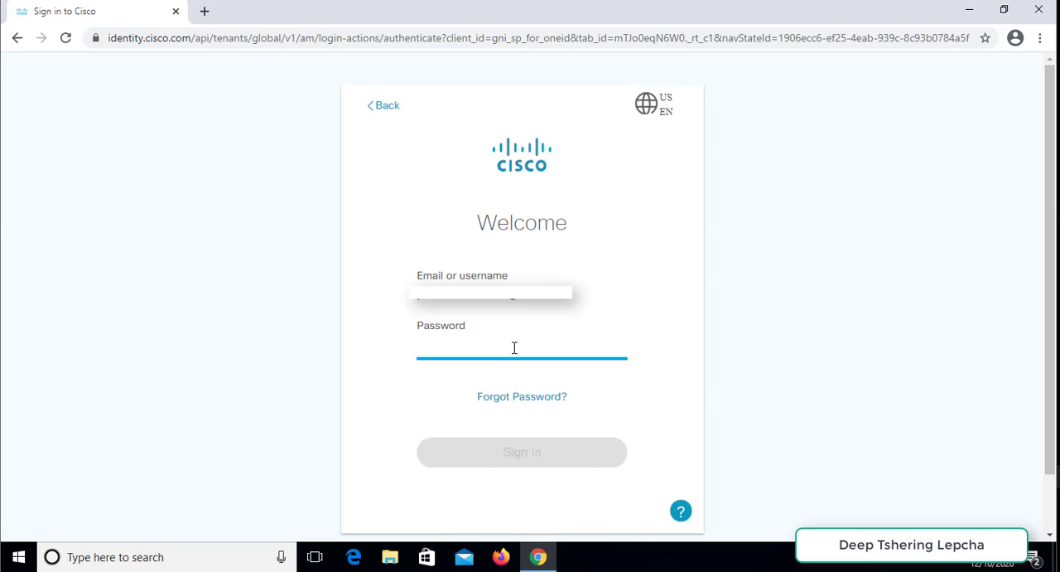
text(*****)
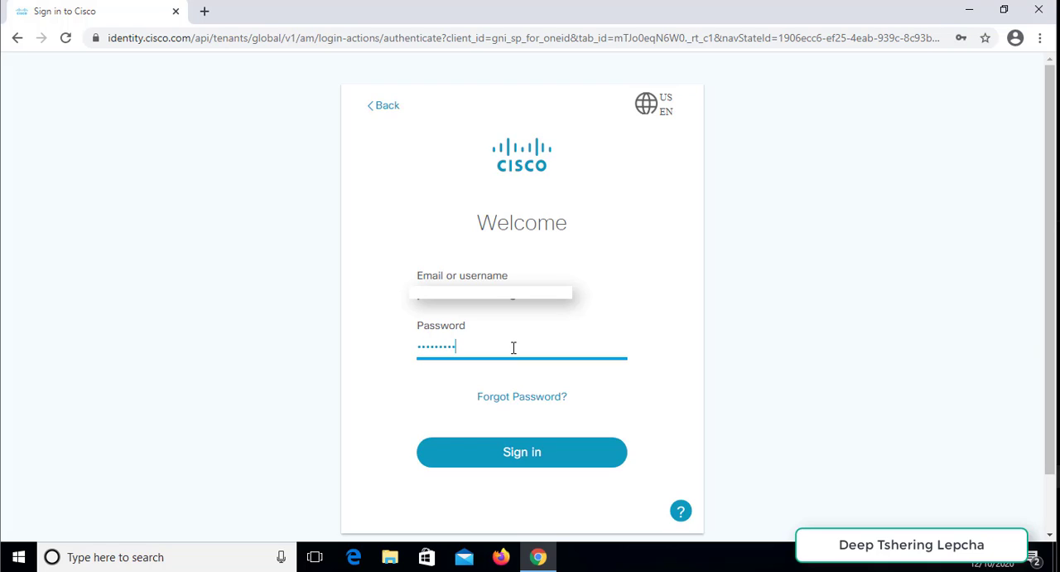
click(543, 453)
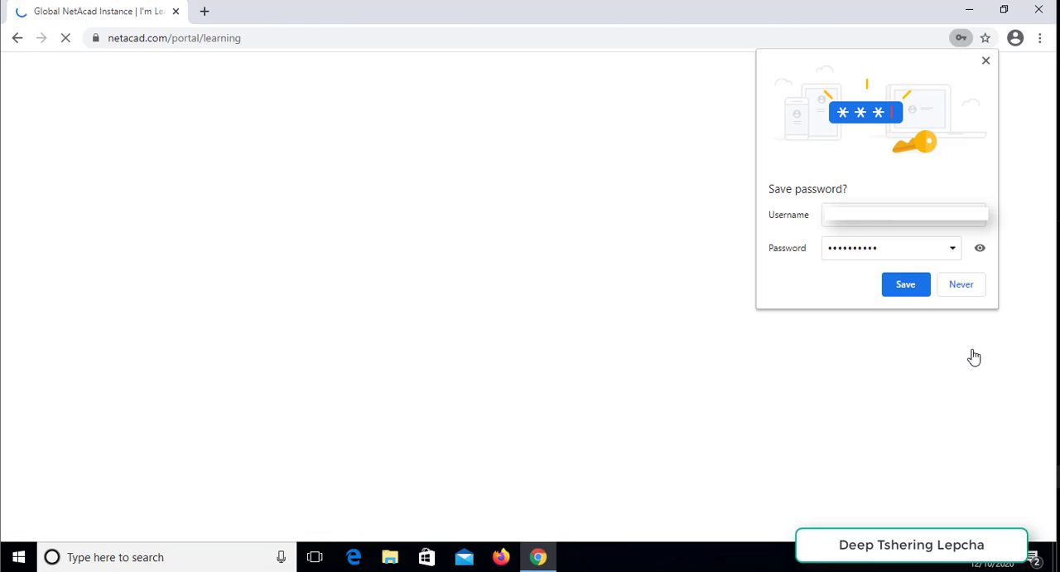
click(962, 286)
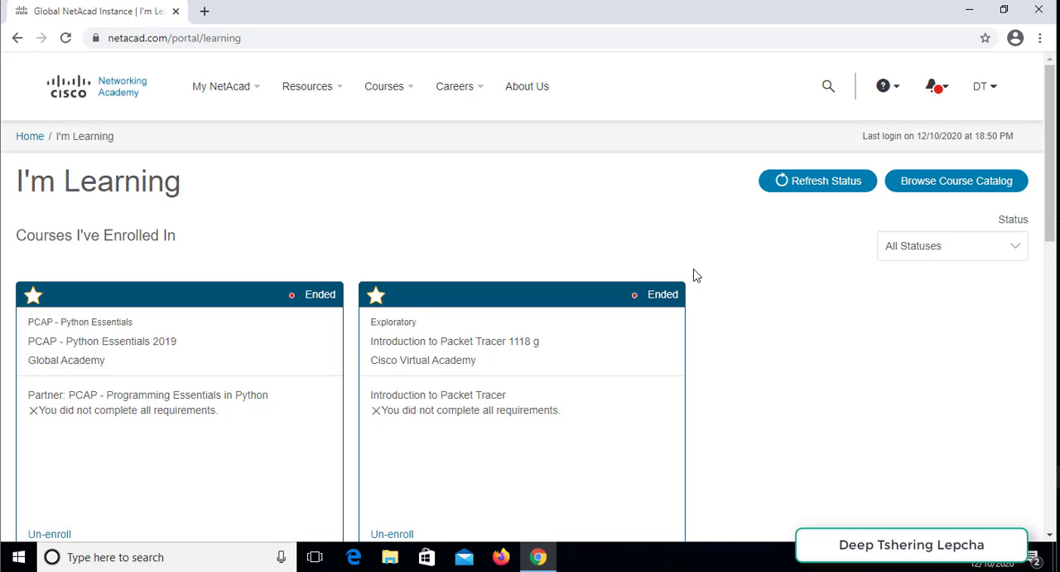
- Open the Packet Tracer resource page from the Resources section of the I'm Learning page
scroll(696, 275, down, 5)
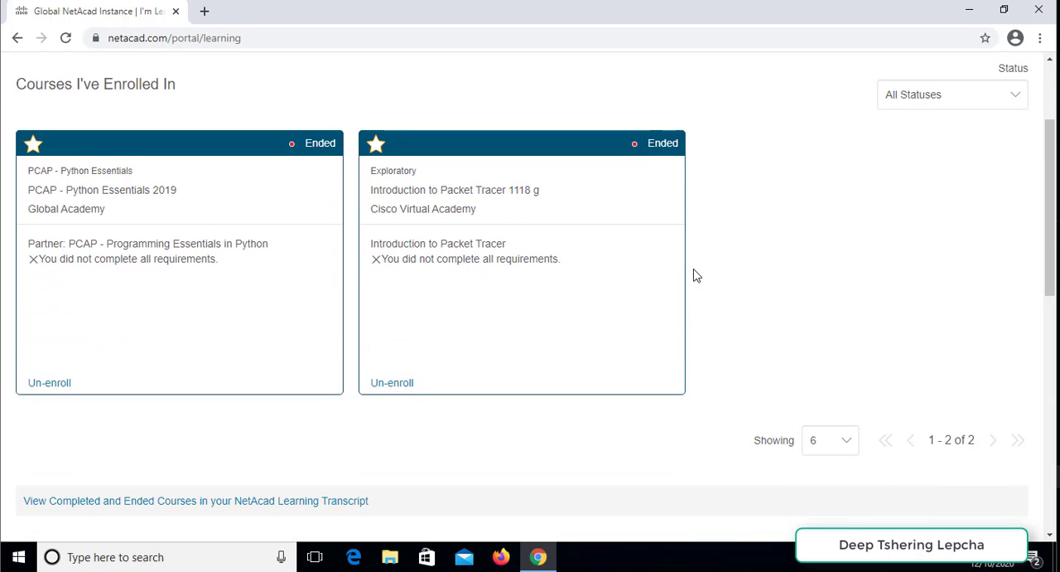
scroll(695, 275, down, 4)
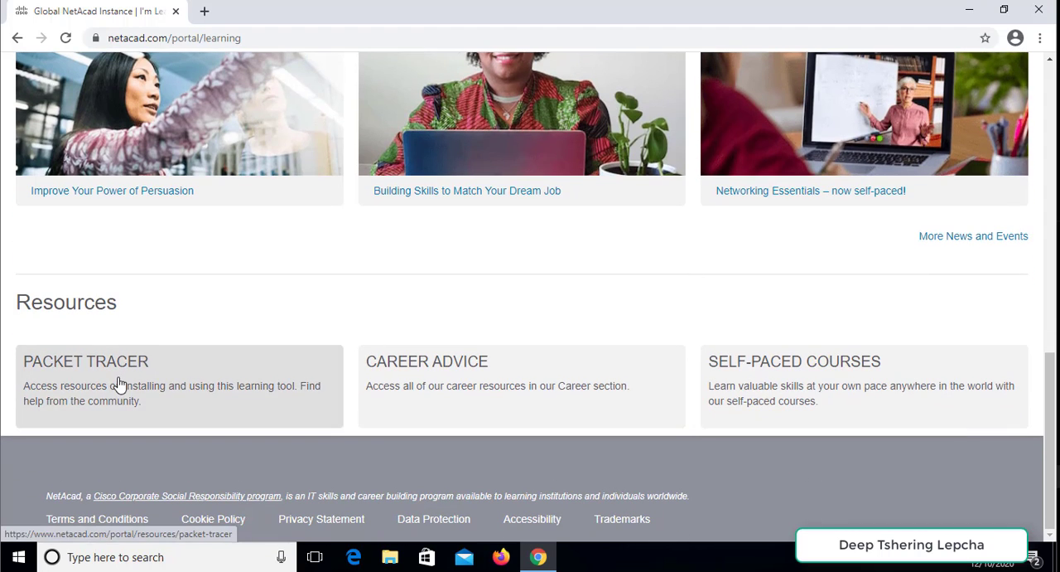
click(151, 389)
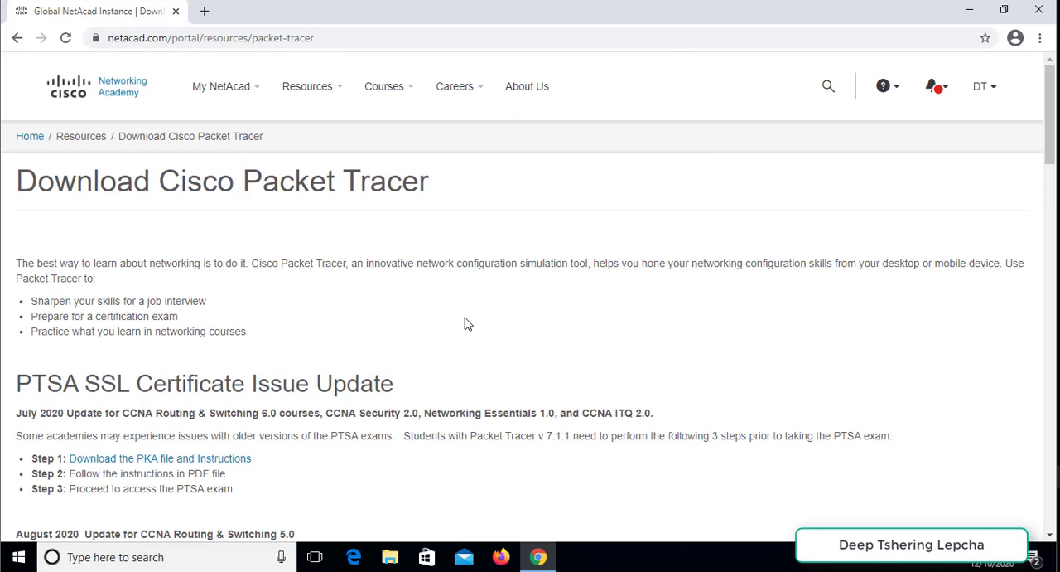
- Download the 64-bit Windows Desktop Version 7.3.1 English of Packet Tracer
scroll(464, 323, down, 5)
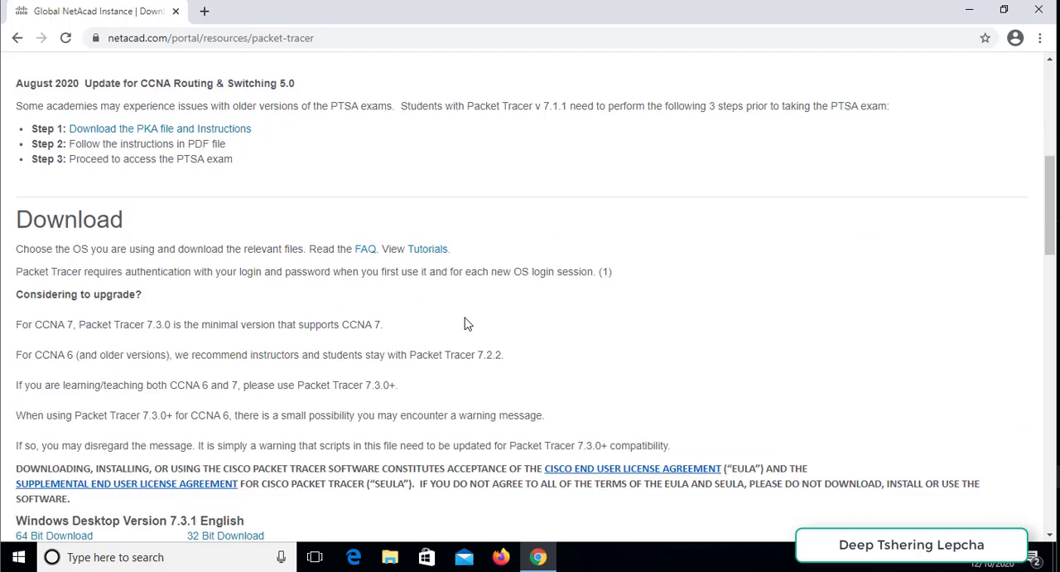
scroll(464, 323, down, 2)
scroll(330, 360, down, 2)
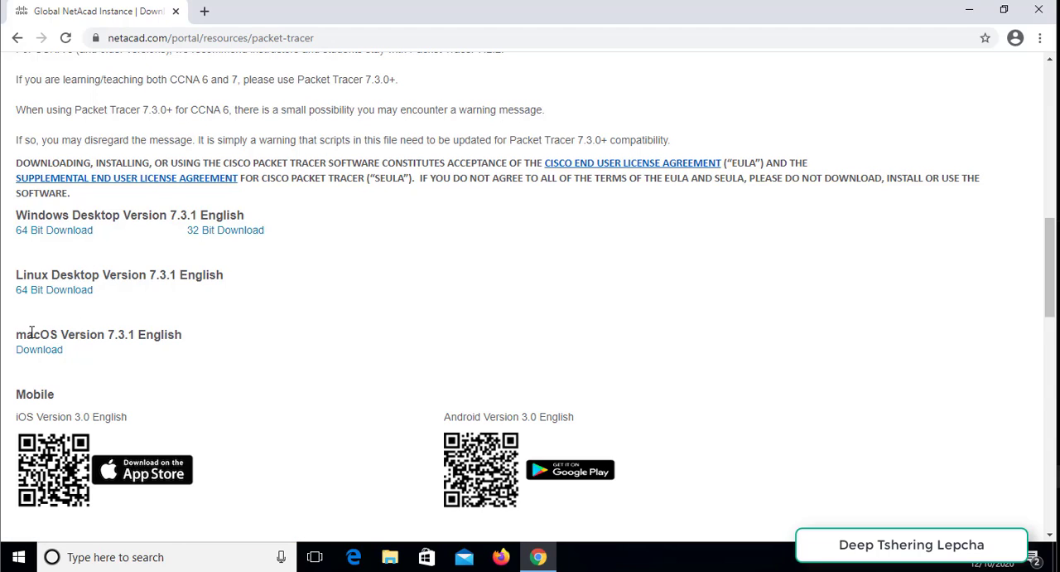
drag(32, 332, 77, 322)
click(104, 354)
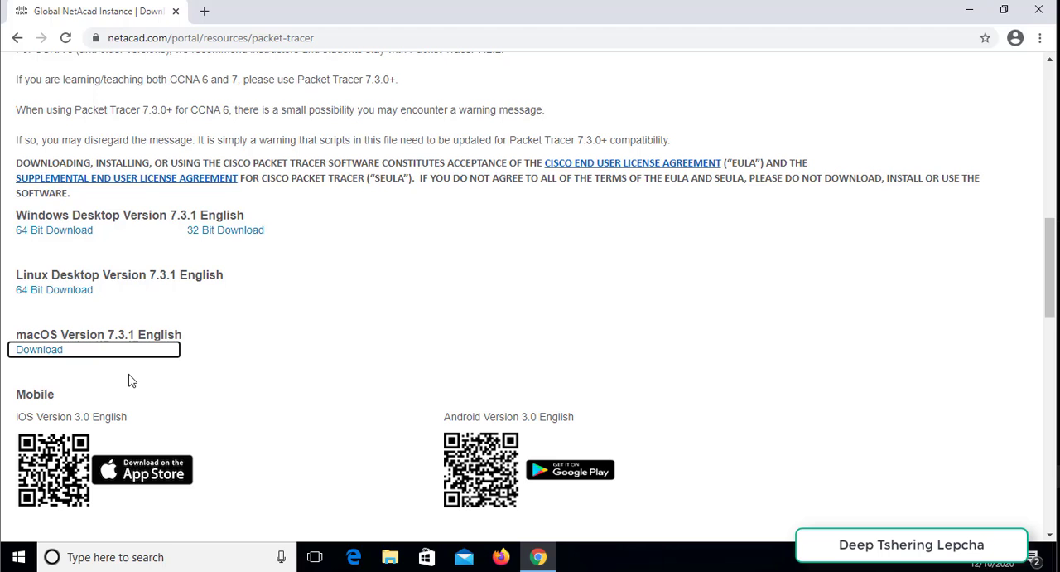
scroll(216, 385, down, 1)
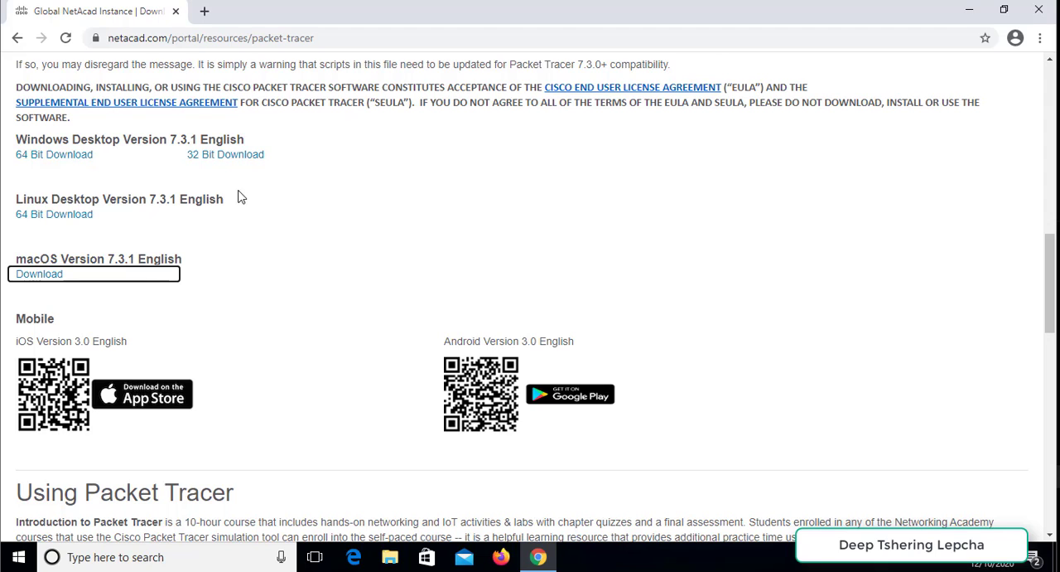
click(71, 158)
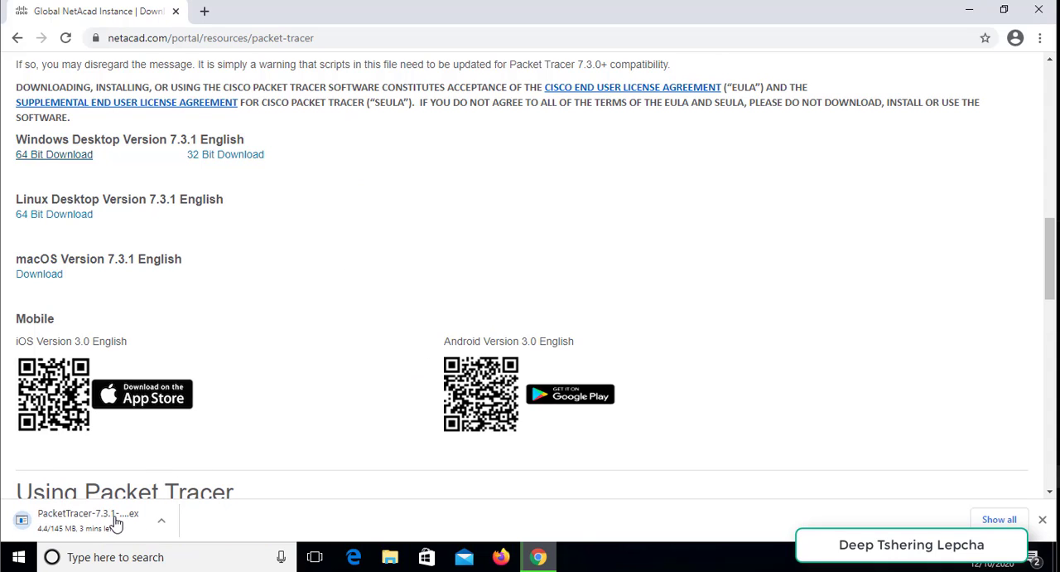
- Run the downloaded PacketTracer-7.3.1-win64-setup.exe from the full downloads list and allow it to make changes to the device
click(998, 520)
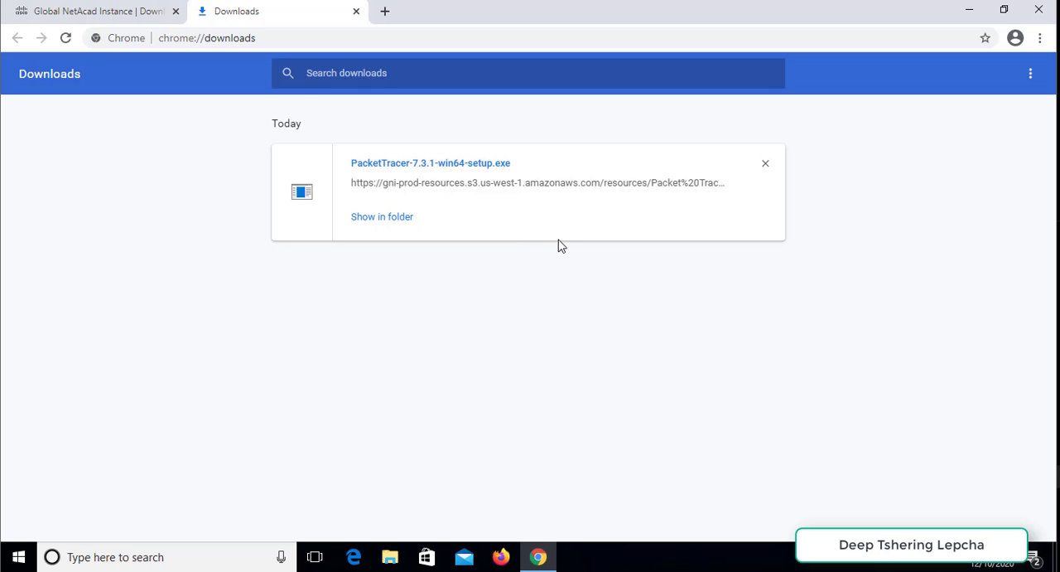
click(467, 164)
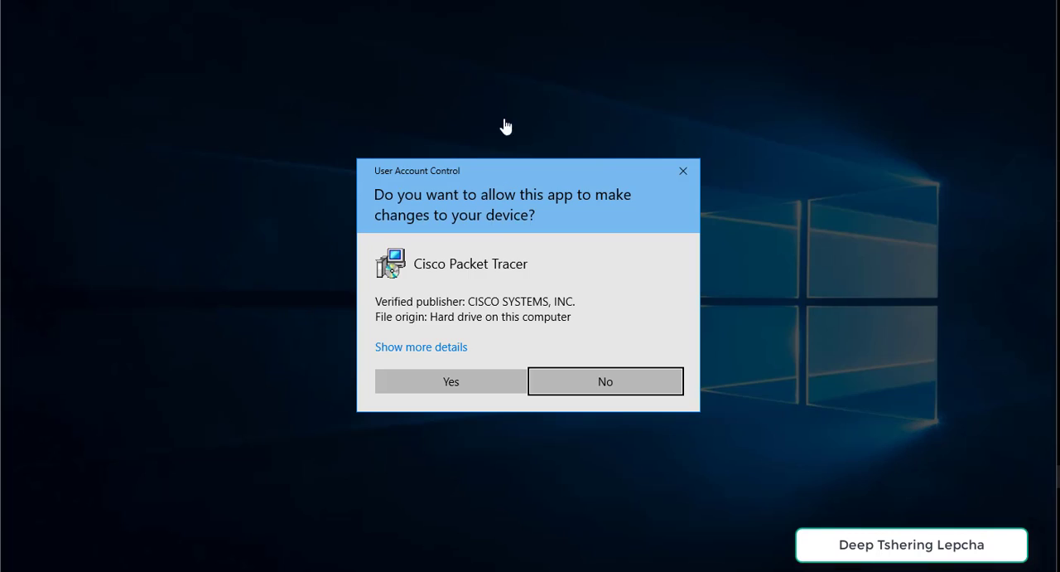
click(464, 378)
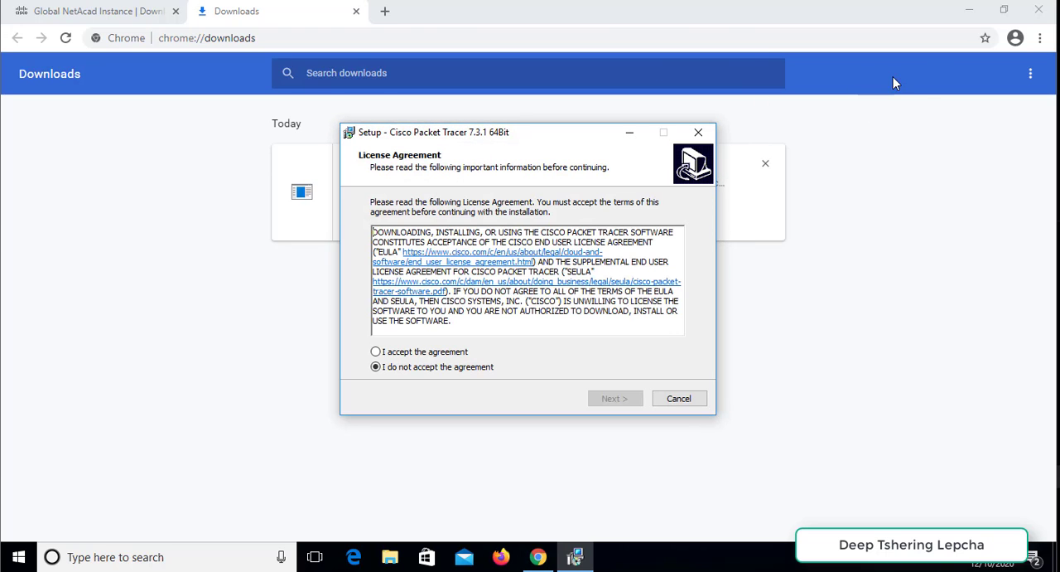
- Minimize the browser, accept the Packet Tracer license agreement and proceed to the destination selection
click(966, 15)
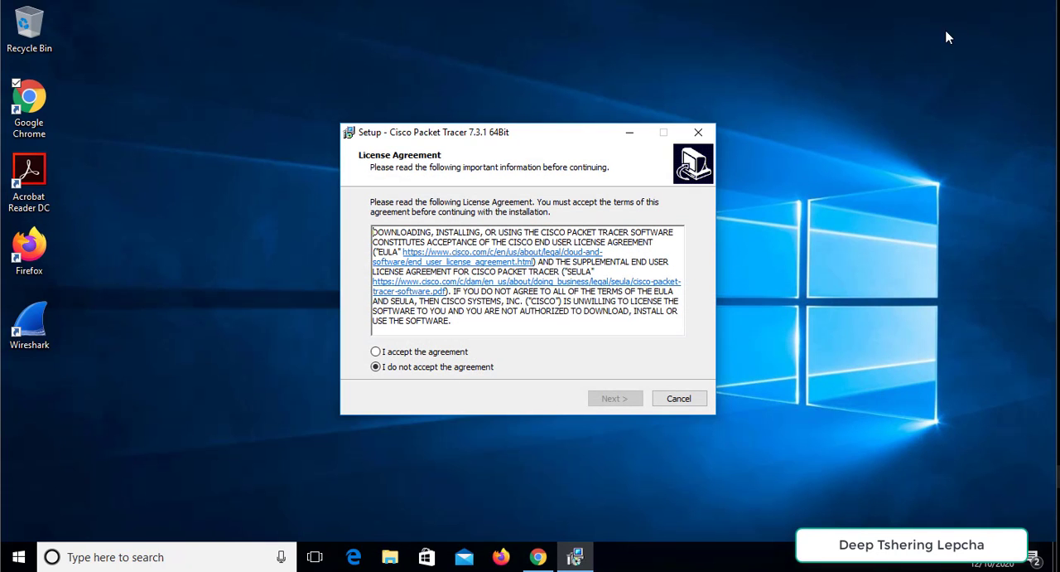
click(427, 354)
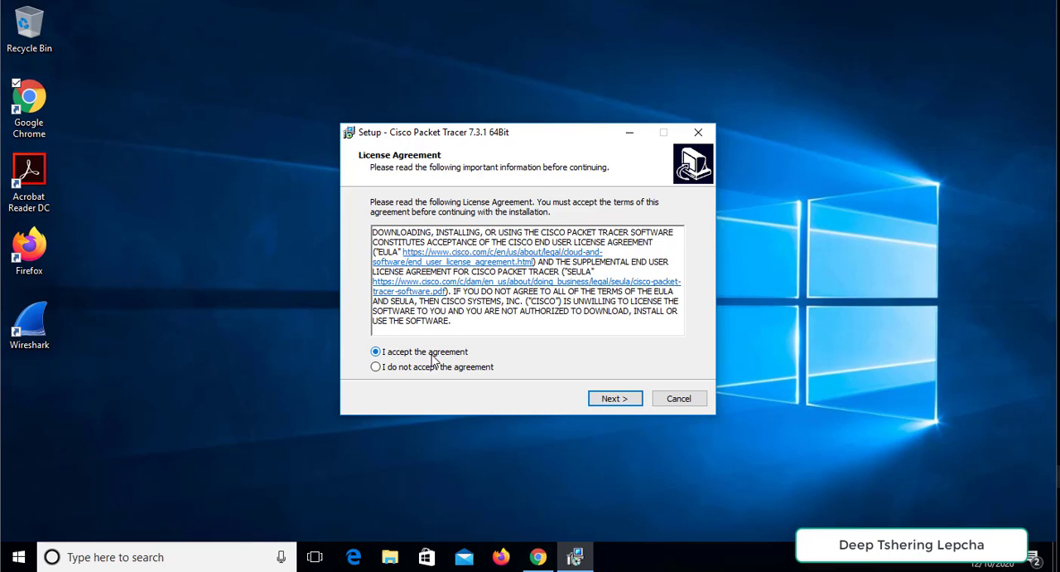
click(613, 399)
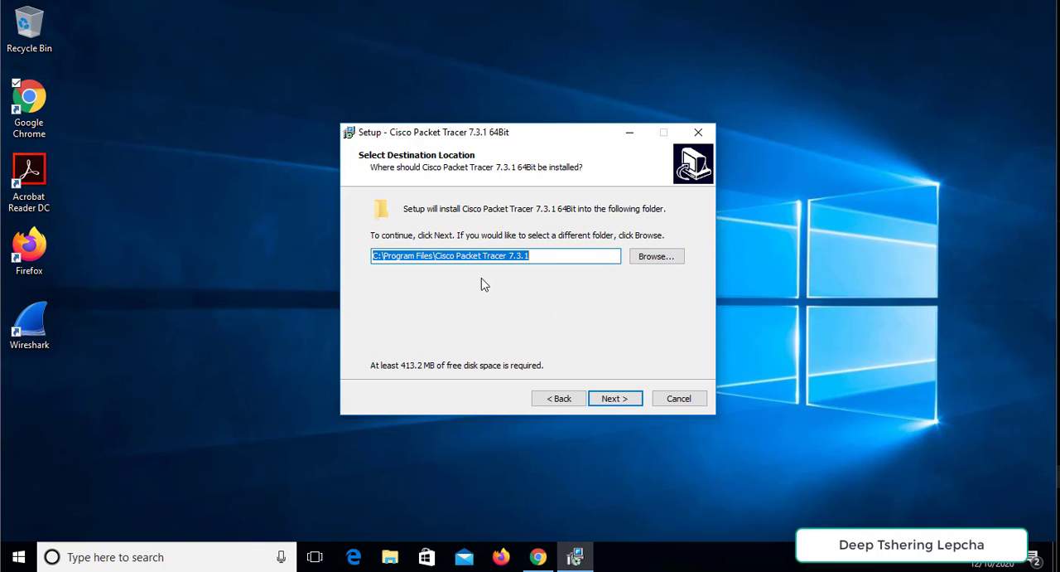
- Install Packet Tracer in C:\Program Files\Cisco Packet Tracer 7.3.1 with the Cisco Packet Tracer Start Menu folder and a desktop shortcut
click(614, 398)
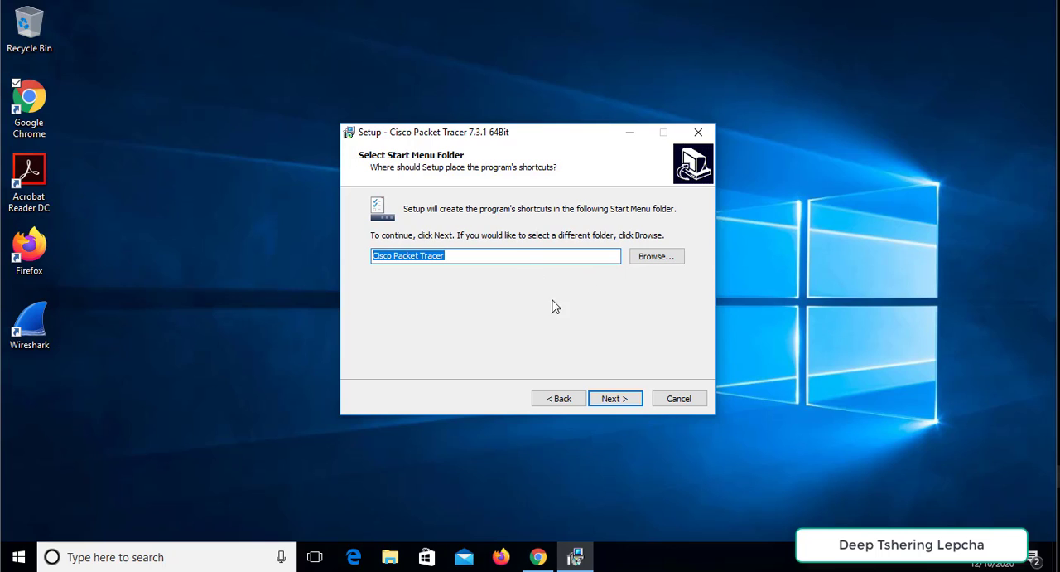
click(621, 398)
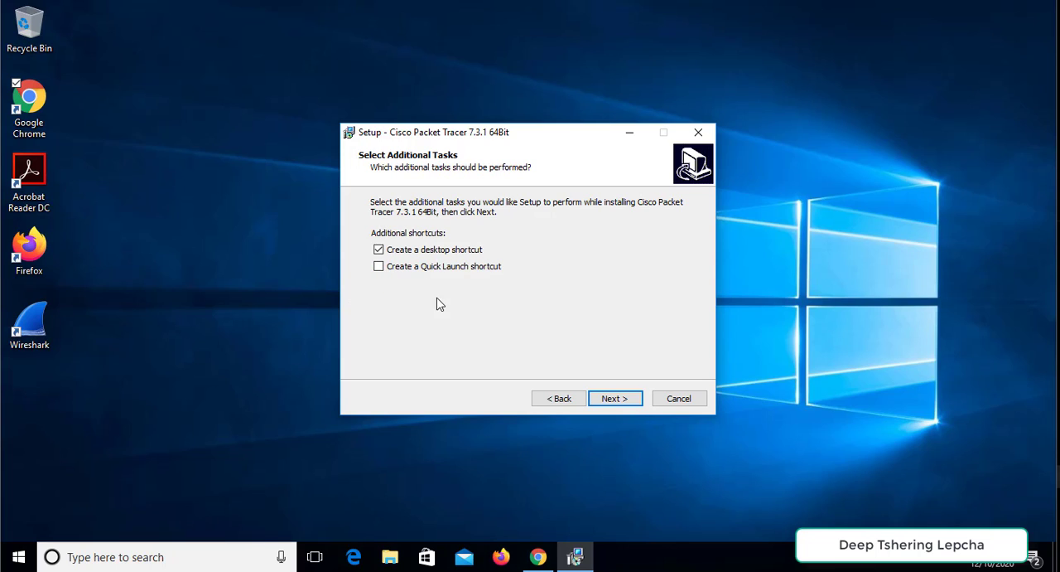
click(615, 398)
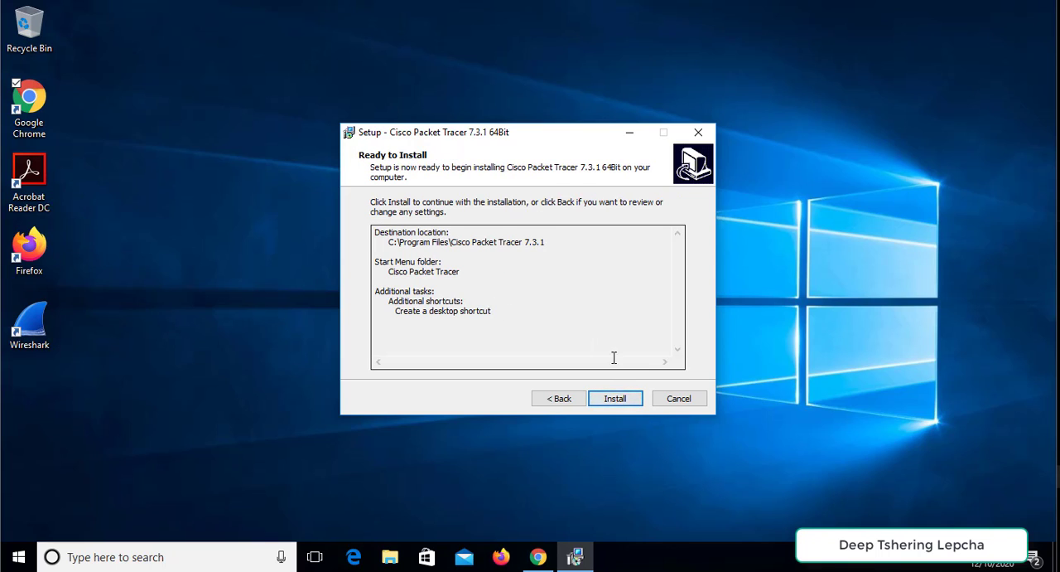
click(626, 401)
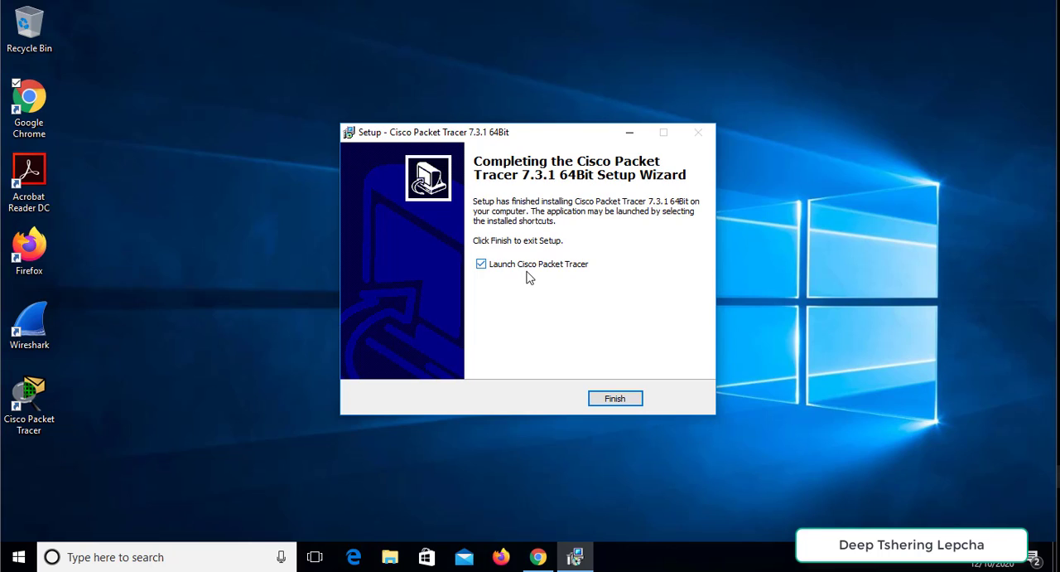
- Finish the setup with Launch Cisco Packet Tracer enabled and agree to run multi-user when the application starts
click(615, 400)
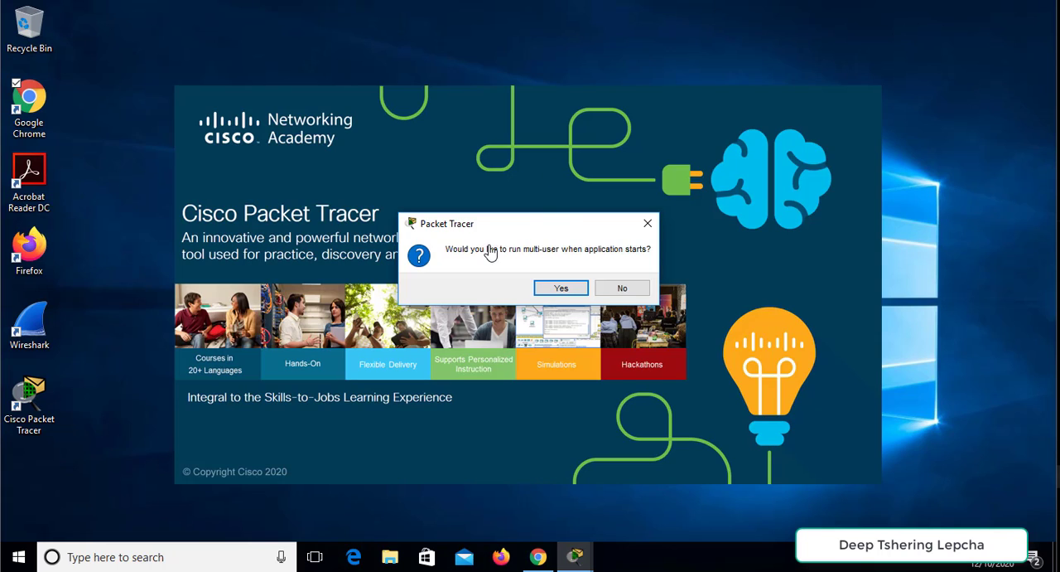
click(562, 289)
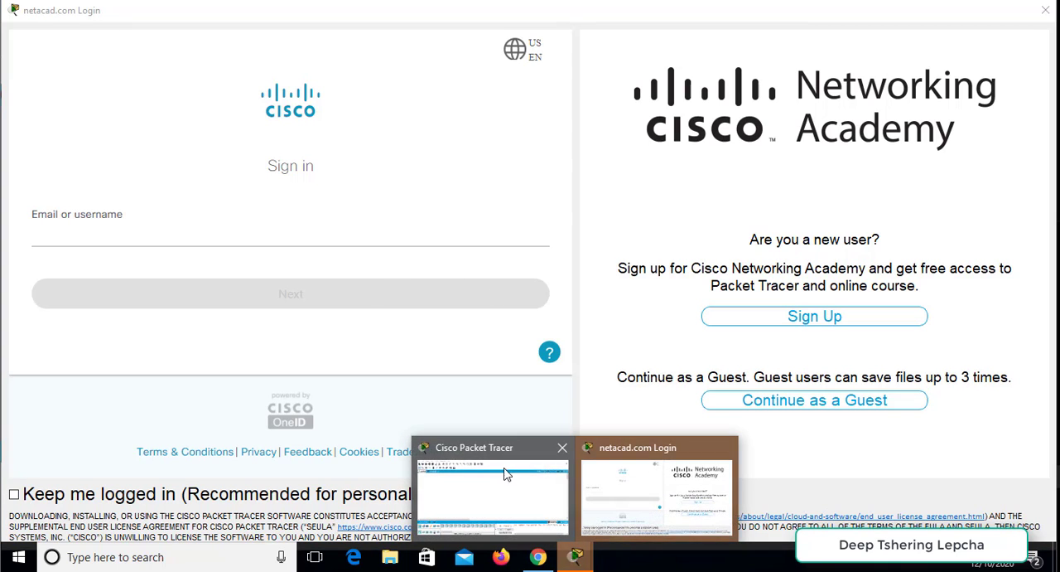
- Continue into Packet Tracer as a guest, dismissing the browser choice prompt and confirming the guest login
mouse_move(575, 556)
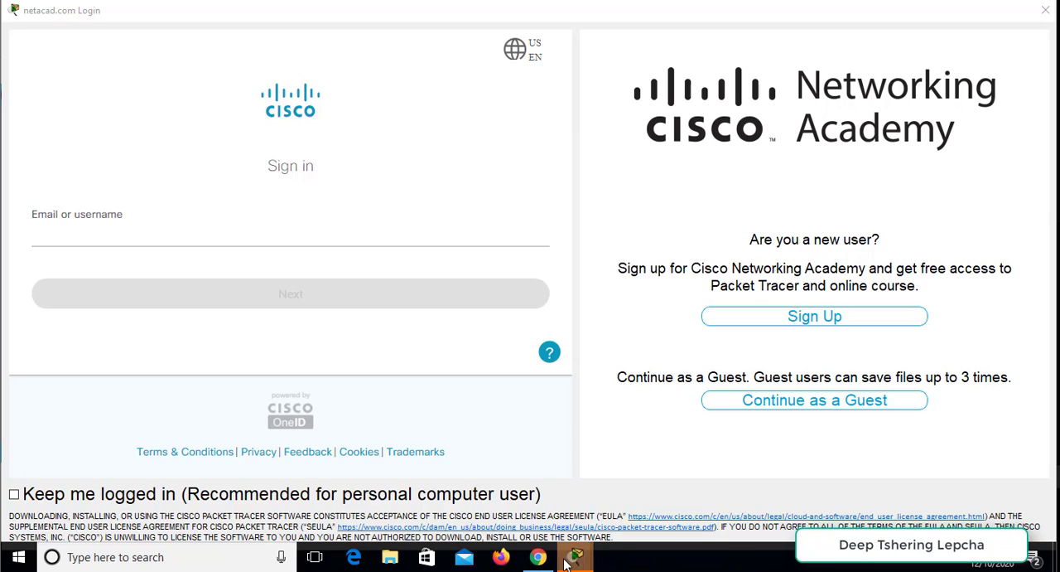
click(808, 404)
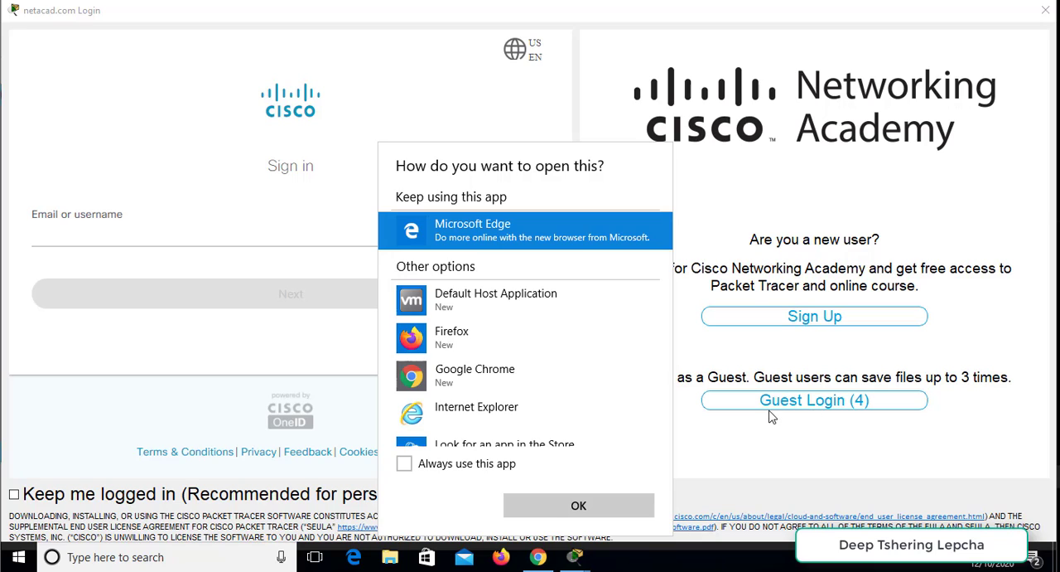
click(747, 465)
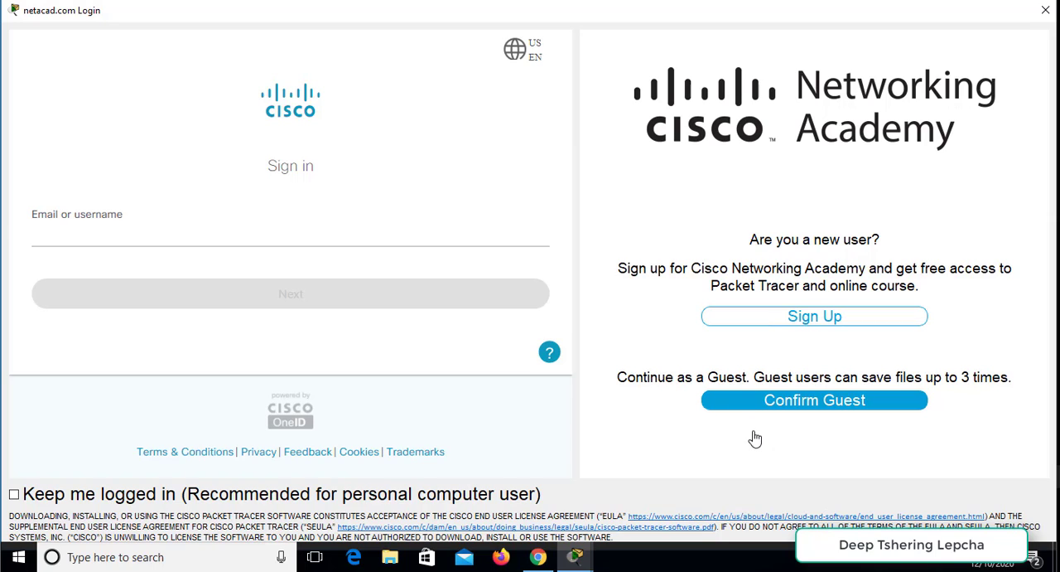
click(818, 400)
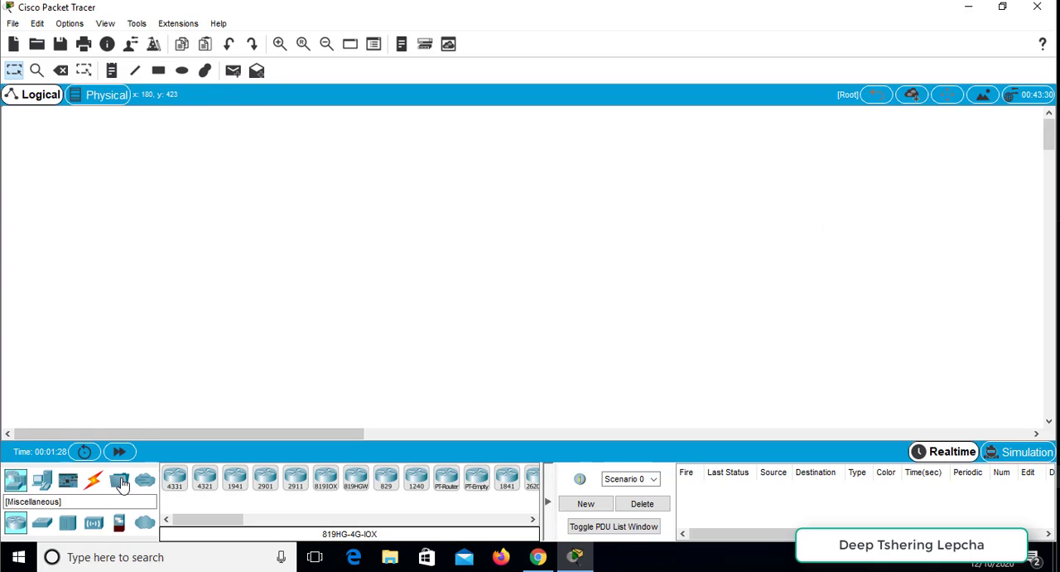
- Examine the Miscellaneous, Network Devices, End Devices, Components and Connections categories, including the router, switch, hub, wireless, security and WAN emulation subcategories
click(120, 481)
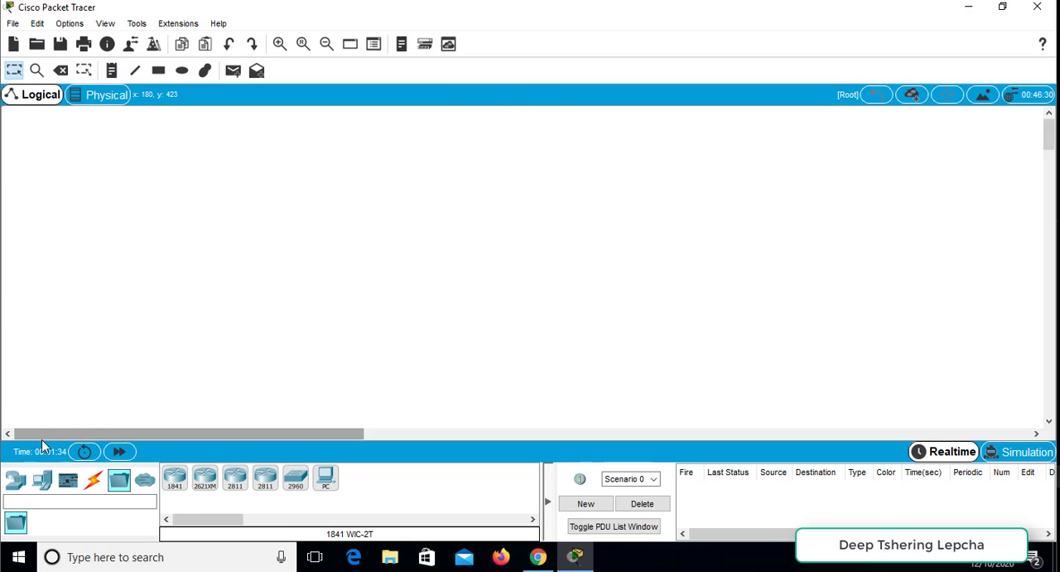
click(17, 481)
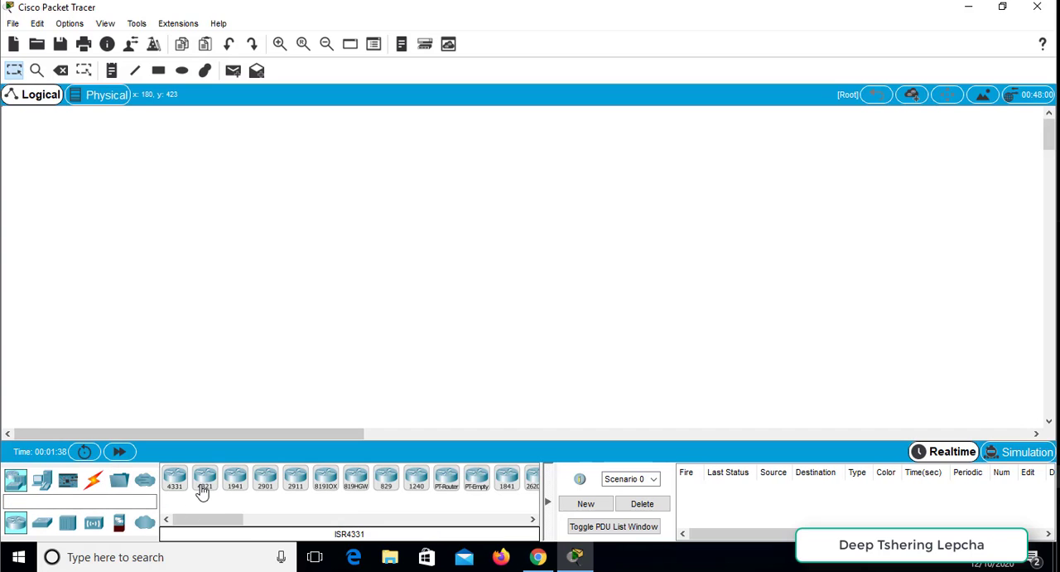
click(43, 522)
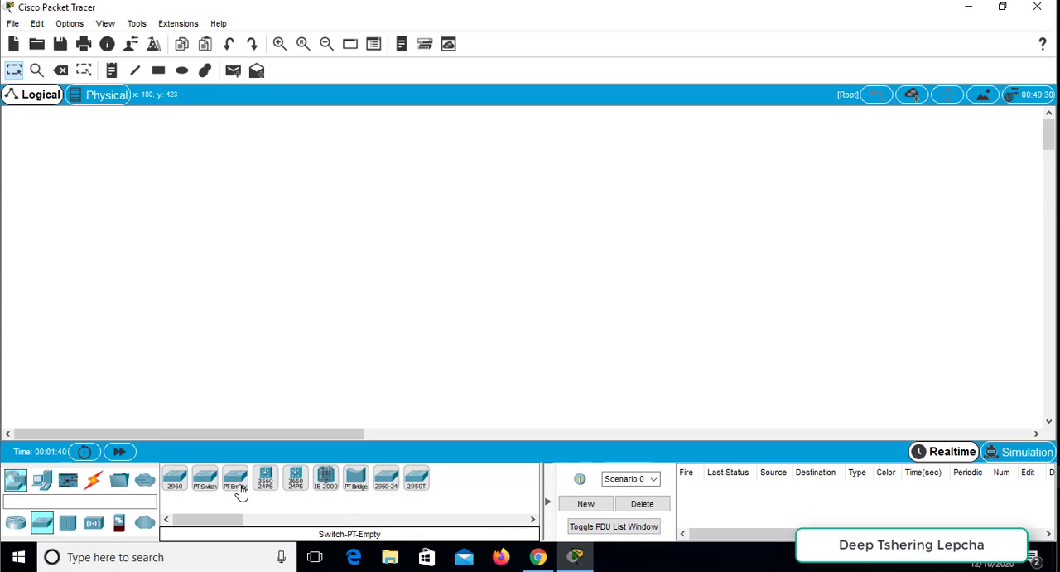
click(68, 522)
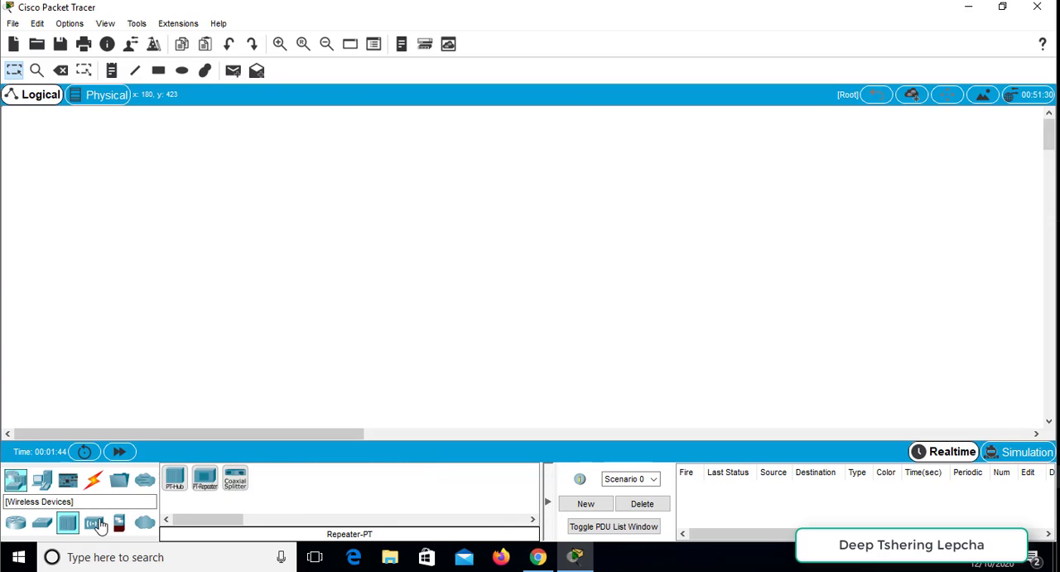
click(94, 522)
click(119, 522)
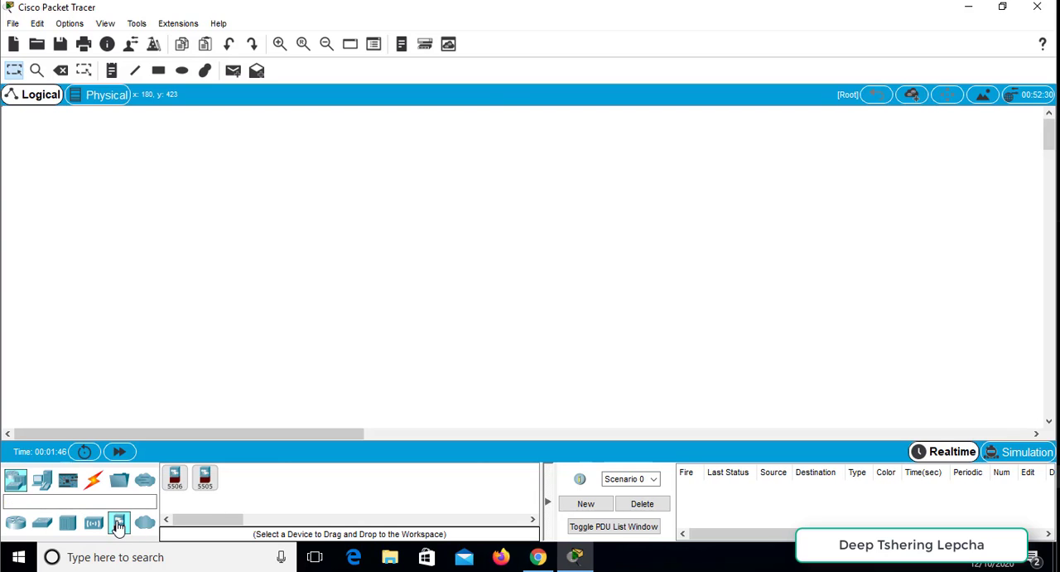
click(144, 522)
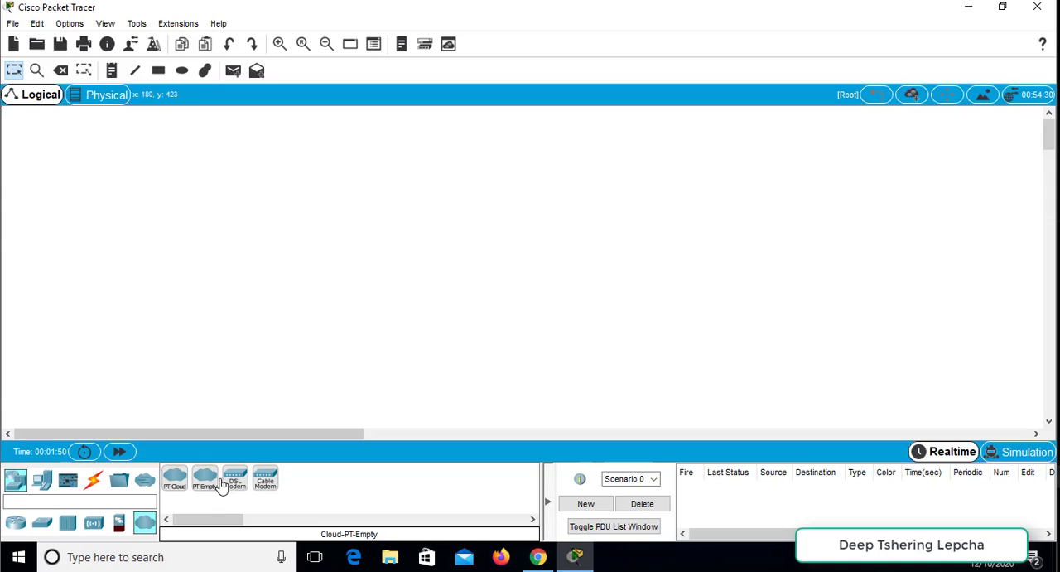
click(47, 482)
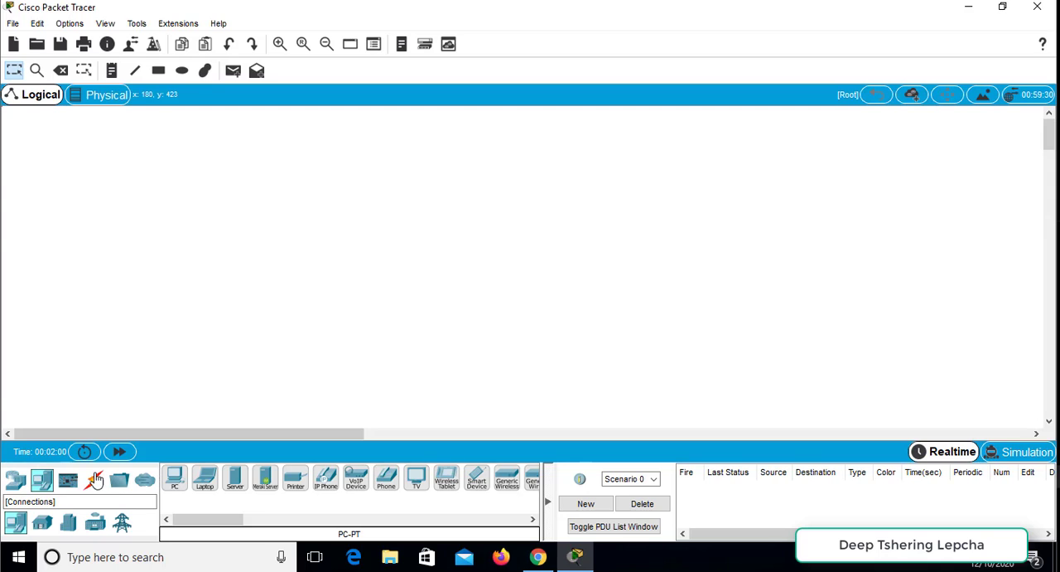
click(70, 482)
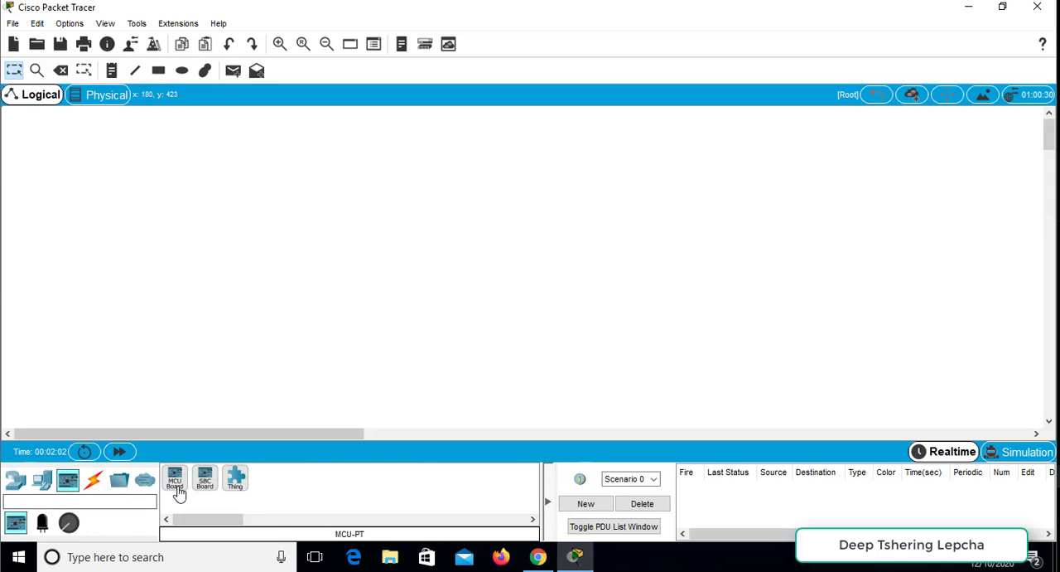
click(92, 486)
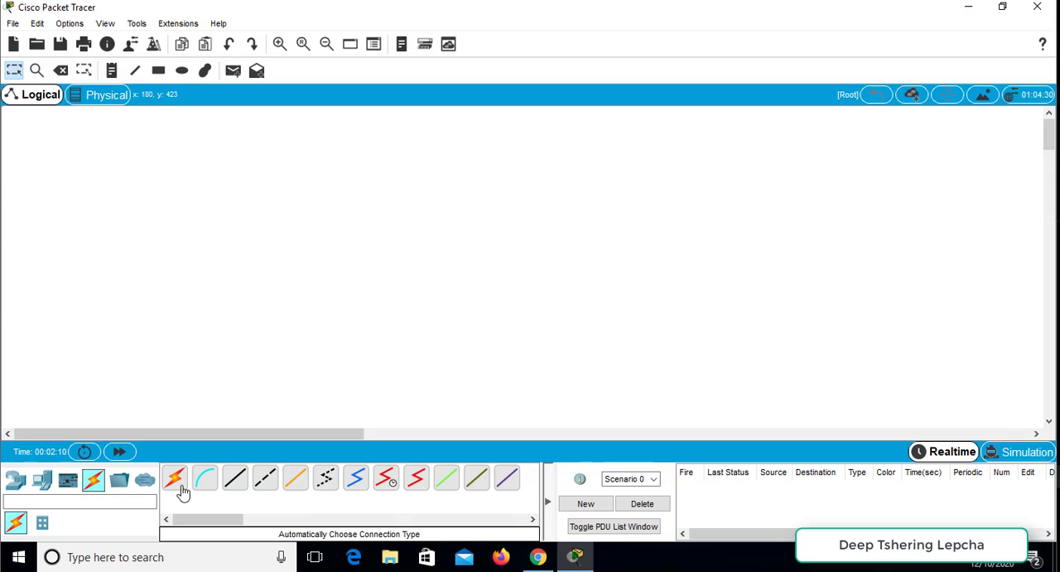
- Place a preconfigured 1841 router from the Miscellaneous devices in the upper-left part of the logical workspace
click(119, 484)
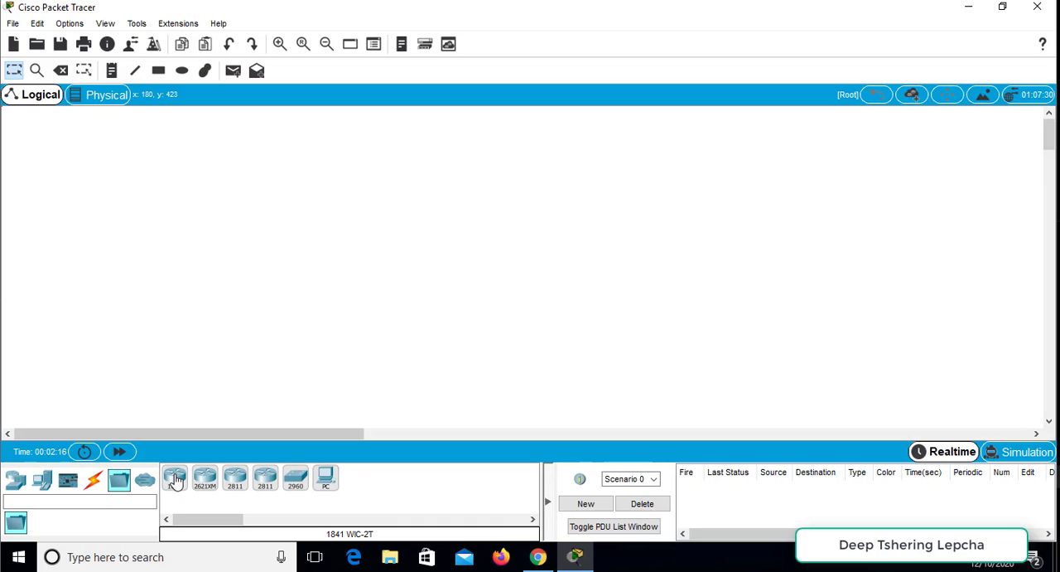
drag(180, 479, 170, 210)
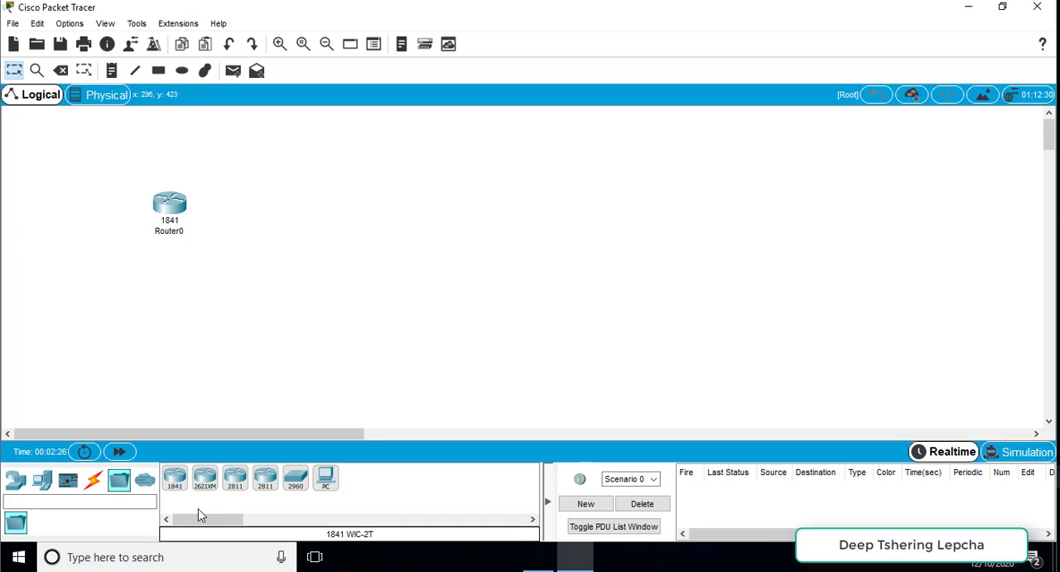
- Place five more 1841 routers in a row to the right of the first router, then leave placement mode
click(175, 478)
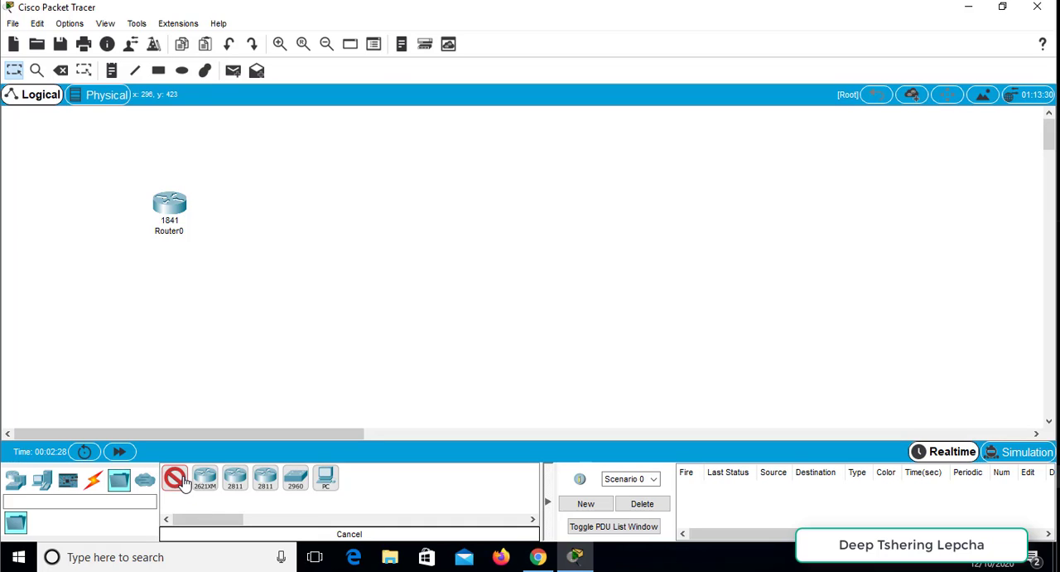
click(563, 199)
click(639, 197)
click(704, 195)
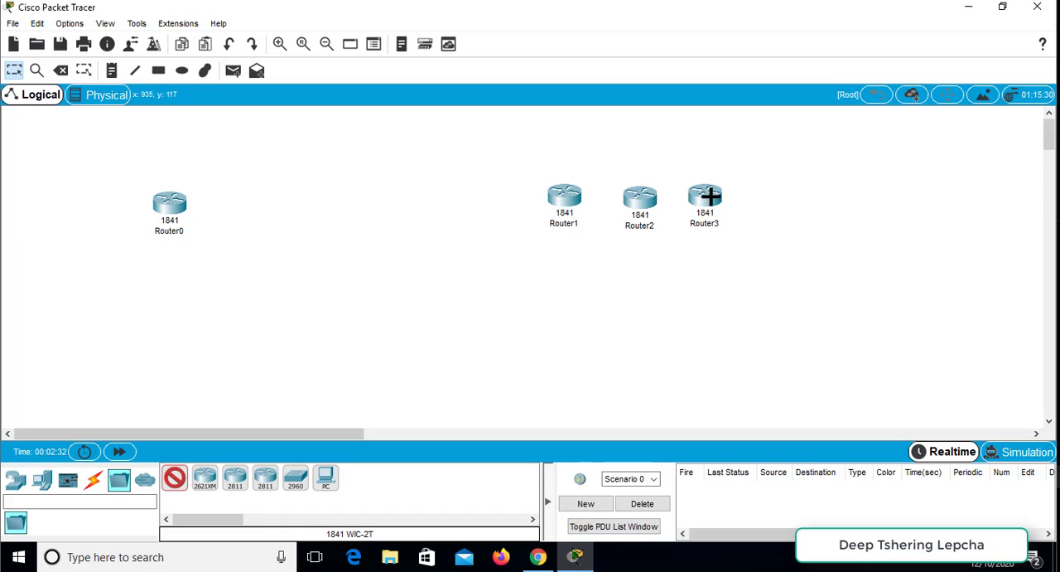
click(774, 195)
click(834, 196)
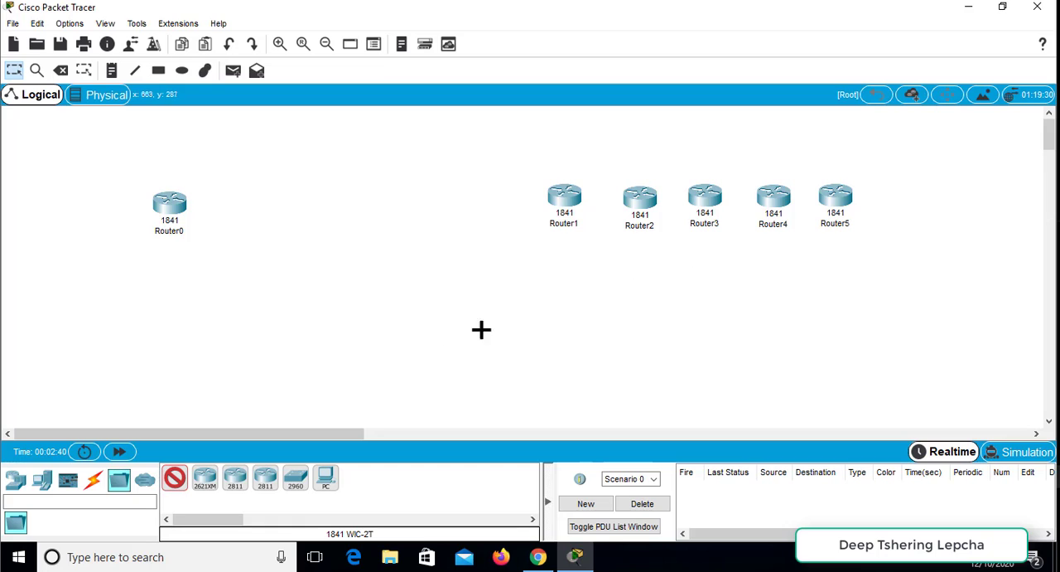
click(173, 484)
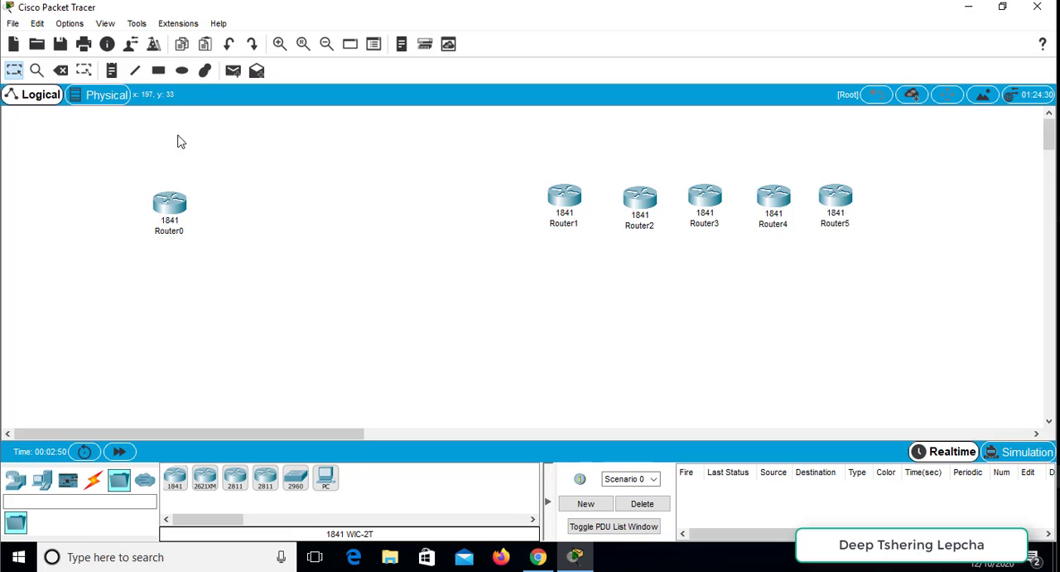
- Delete the five extra 1841 routers in the row, keeping Router0, and return to the selection tool
click(61, 70)
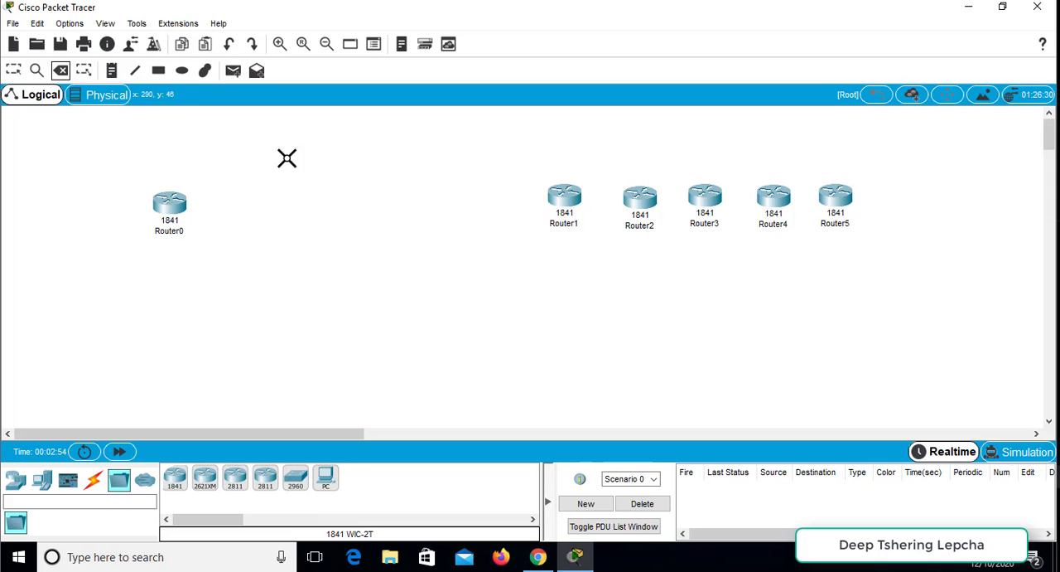
click(553, 213)
click(637, 199)
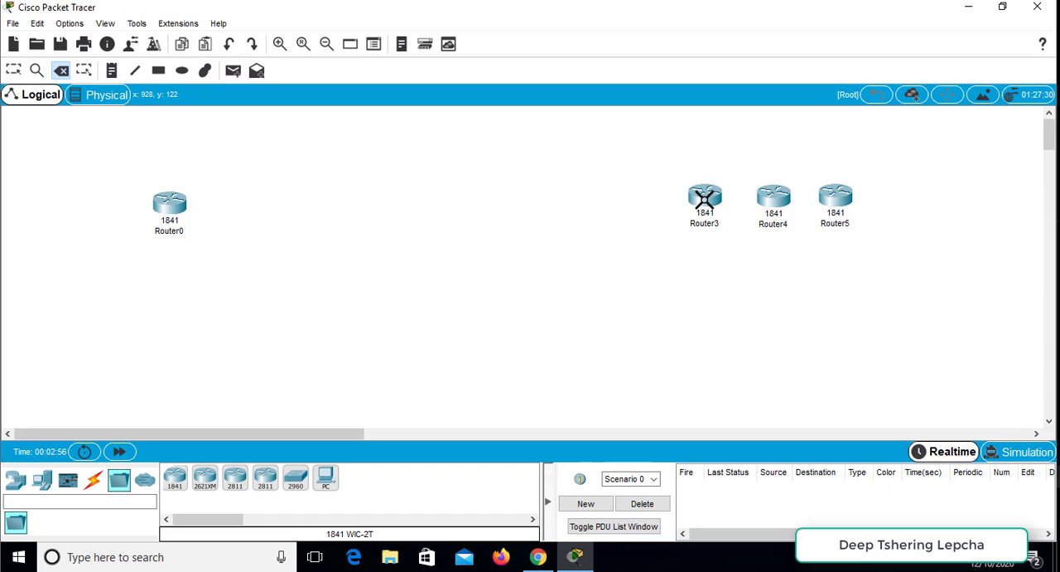
click(702, 198)
click(764, 196)
click(835, 199)
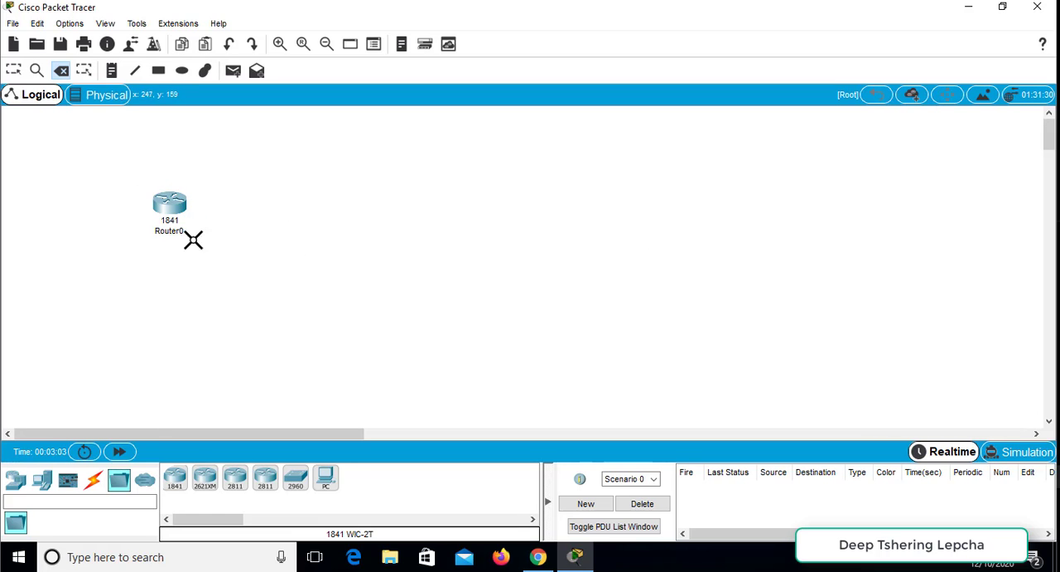
click(14, 71)
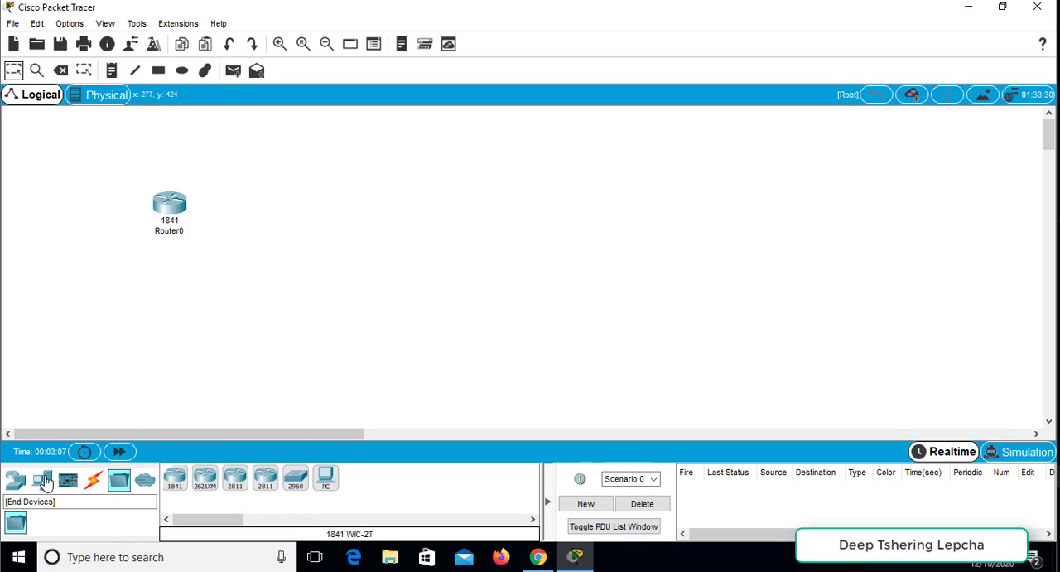
- Place two PCs from the End Devices side by side below Router0, then leave placement mode
click(43, 482)
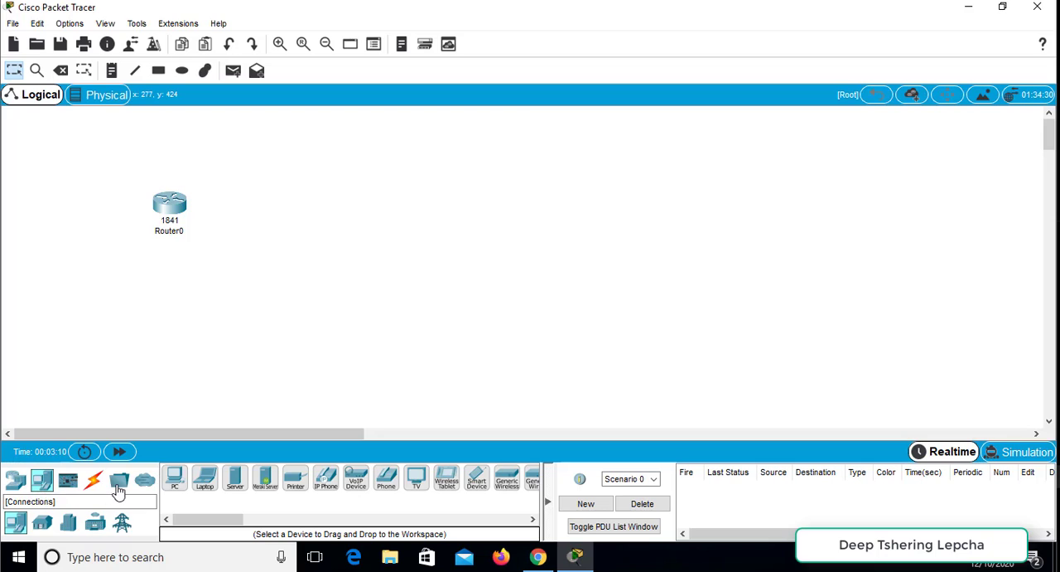
click(175, 481)
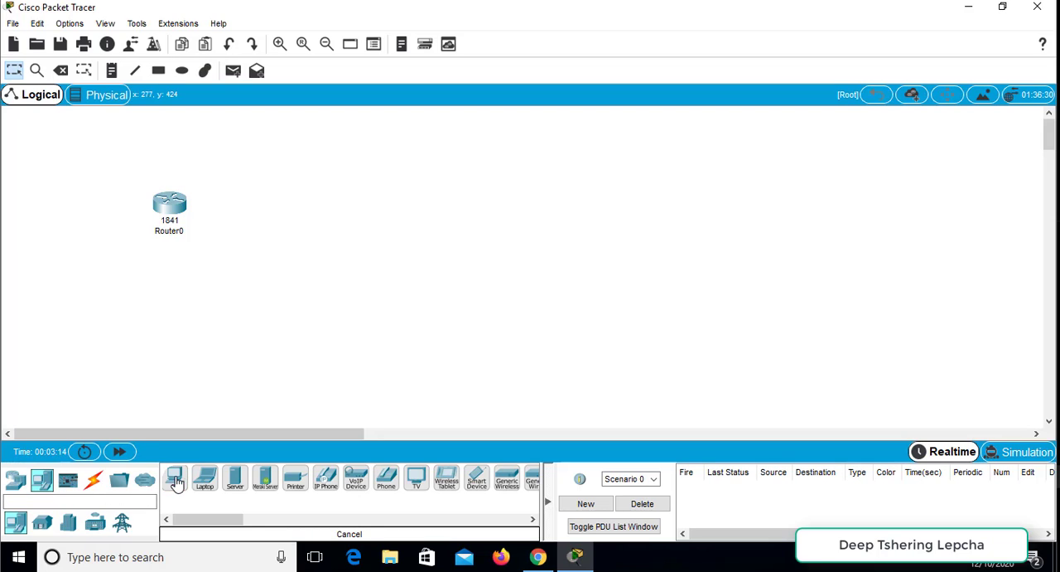
click(176, 481)
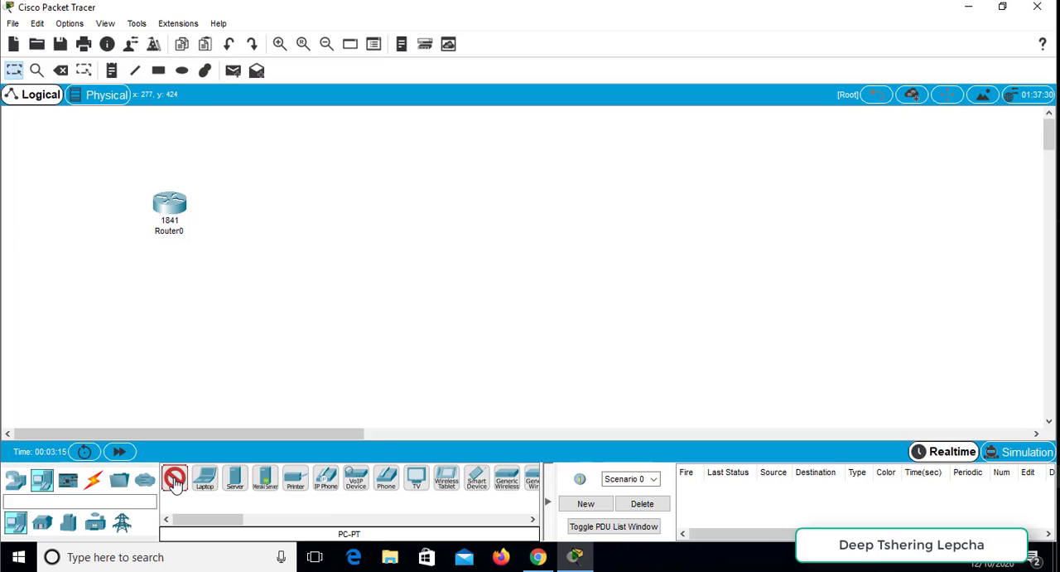
click(107, 348)
click(241, 349)
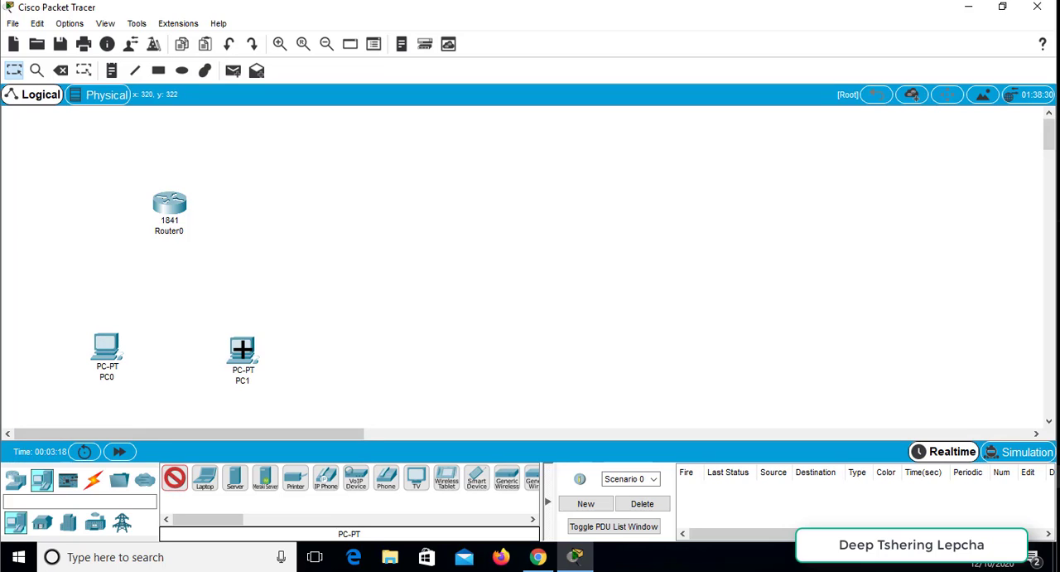
click(176, 480)
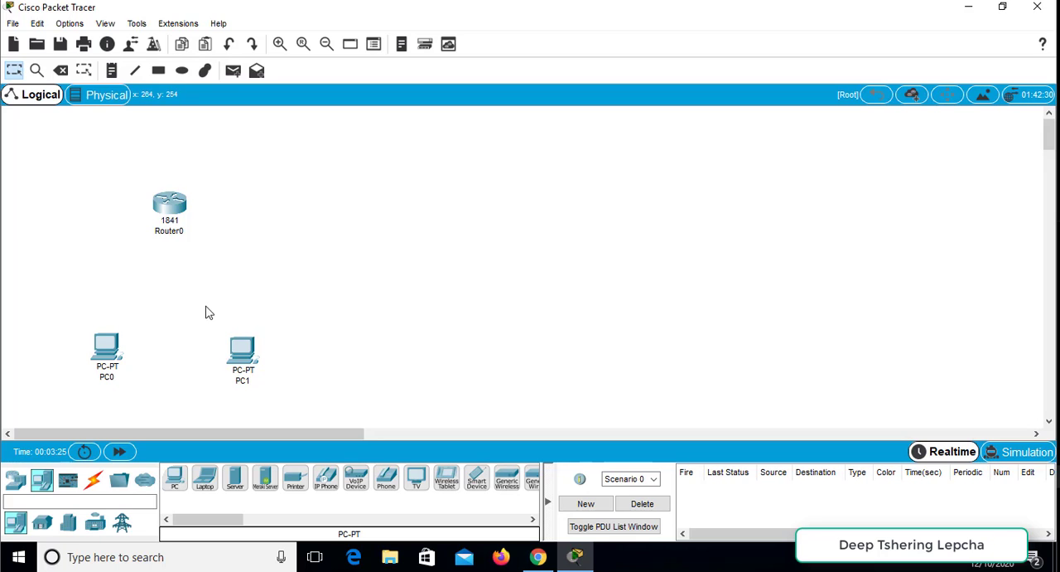
- Connect PC0 to Router0 with an automatically chosen connection type and move PC0 farther out from the router
click(94, 482)
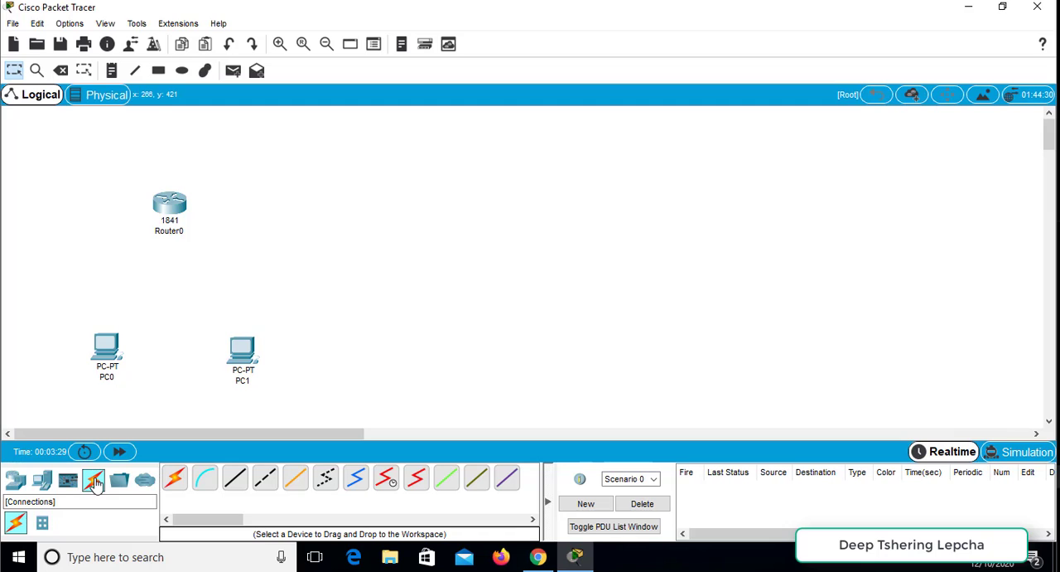
click(175, 483)
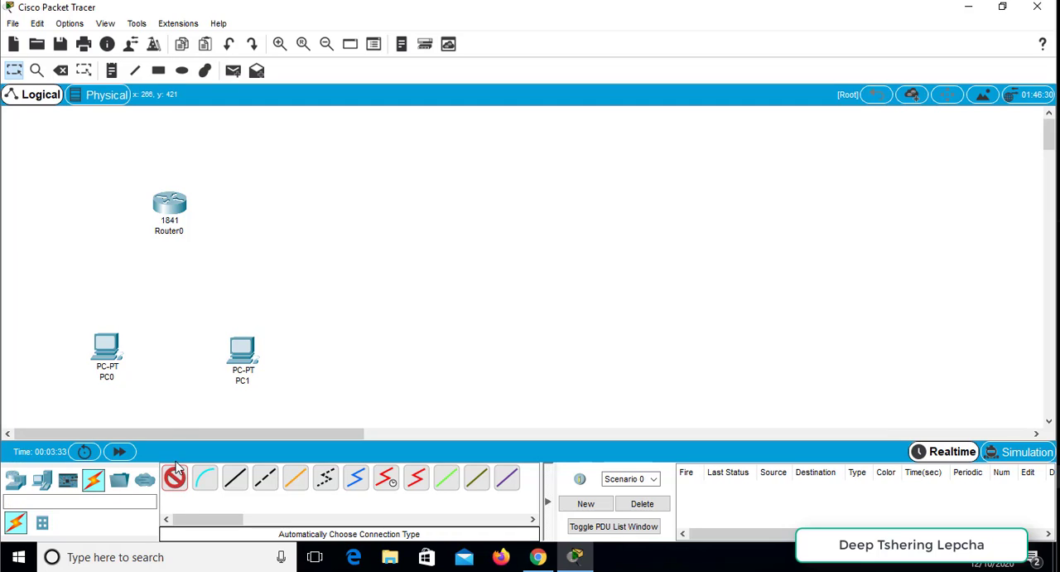
click(104, 342)
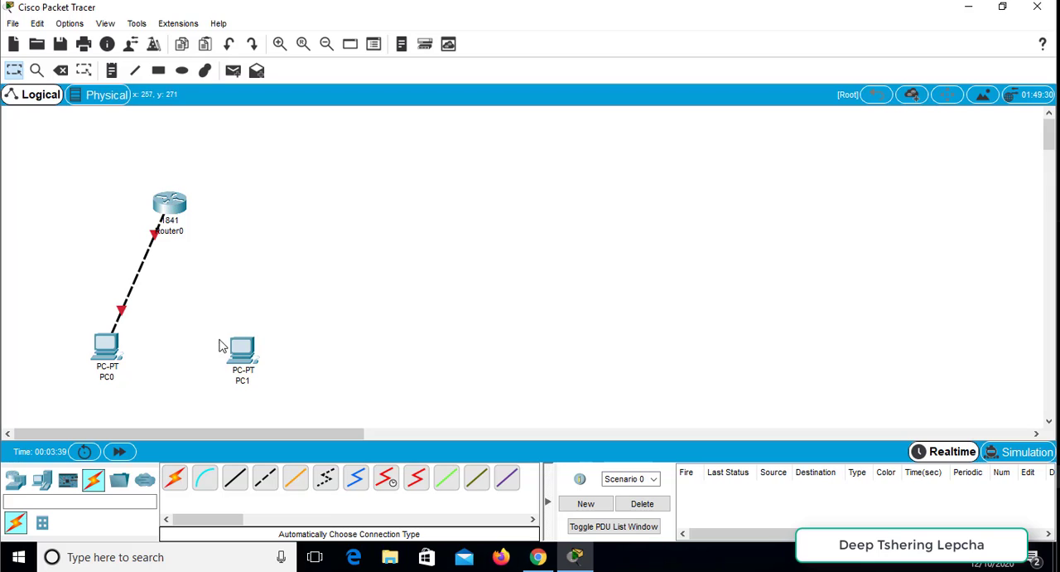
drag(108, 354, 49, 331)
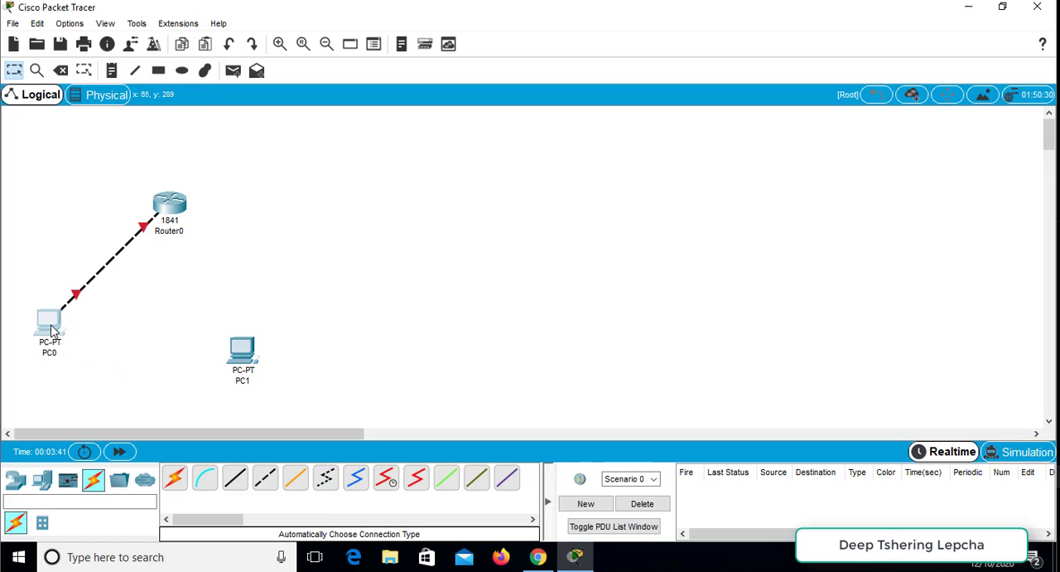
- Connect PC1 to Router0 with an automatically chosen connection type and move PC0 roughly level with PC1
click(175, 478)
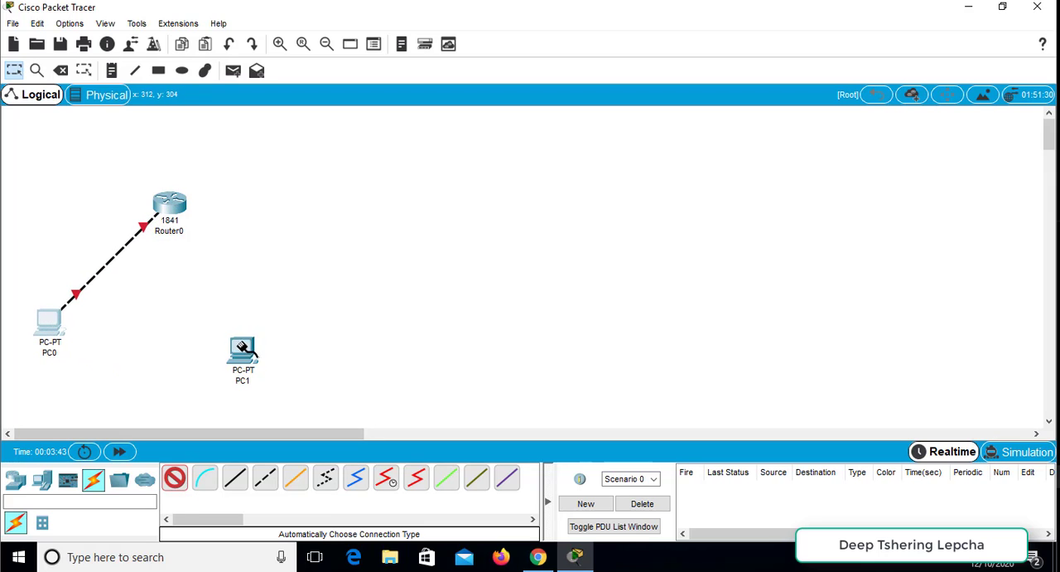
click(243, 349)
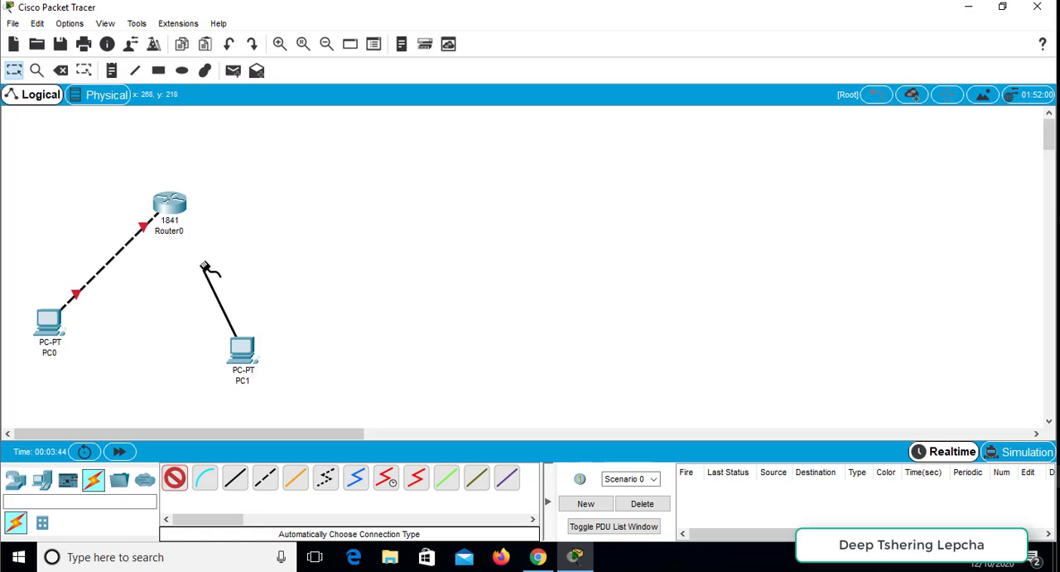
click(175, 213)
drag(56, 331, 75, 358)
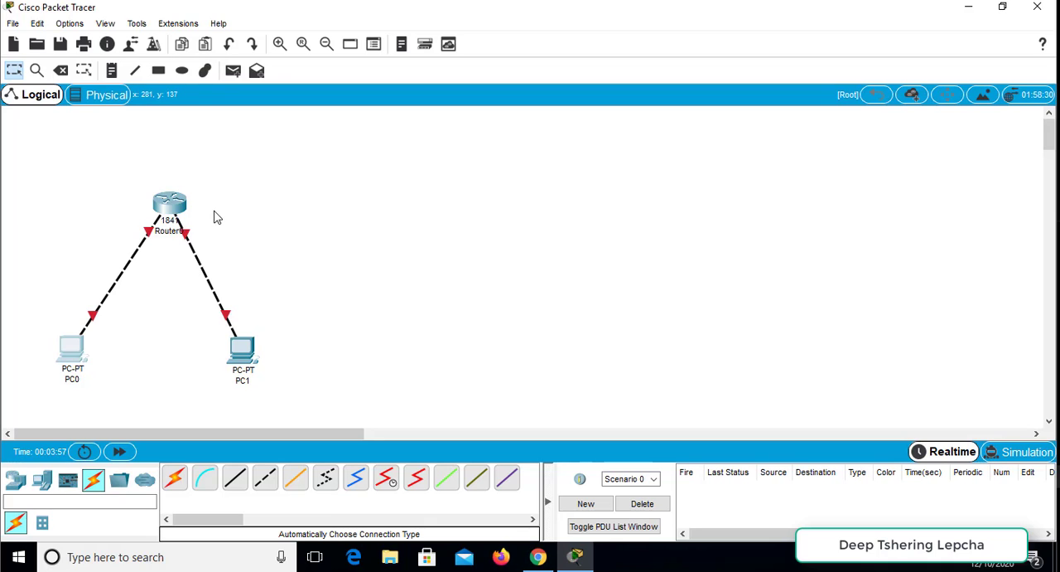
- Open Router0's physical device view, widen its window and examine the enlarged ports, slots and power switch
click(170, 209)
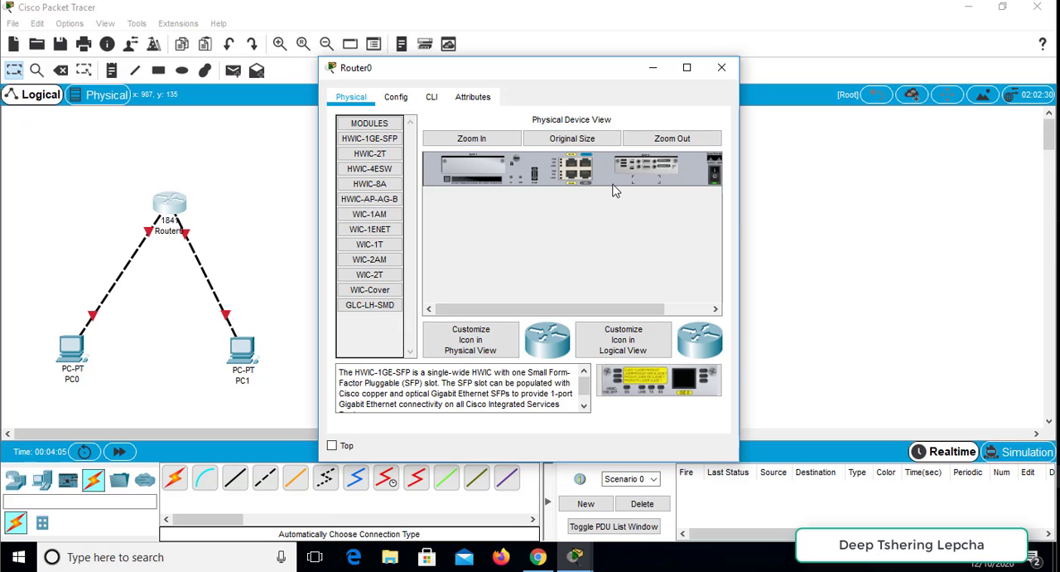
drag(738, 214, 956, 203)
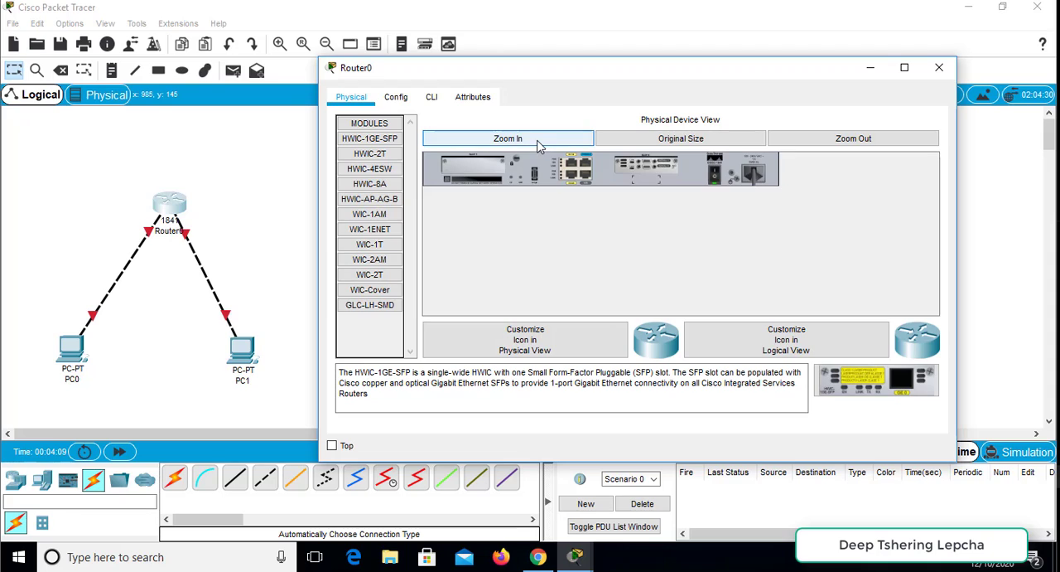
click(537, 146)
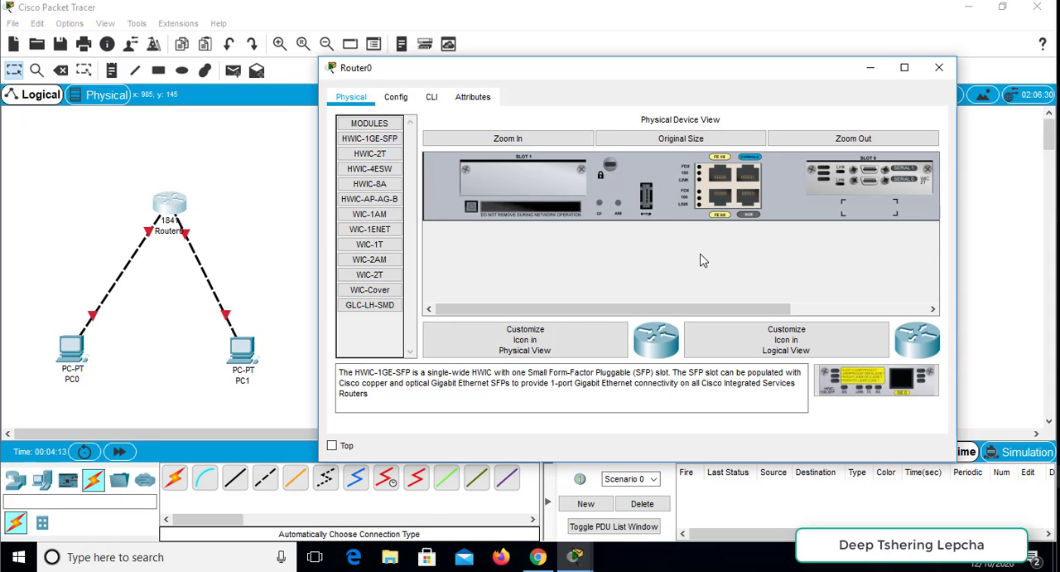
drag(663, 309, 764, 312)
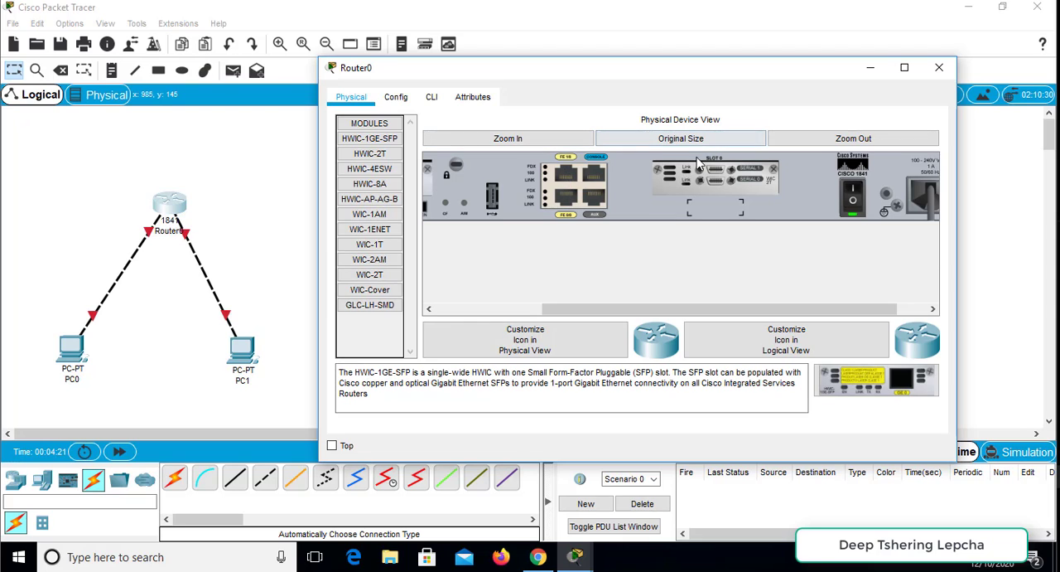
- Power Router0 off and back on twice with the power switch in its physical device view
drag(666, 310, 790, 311)
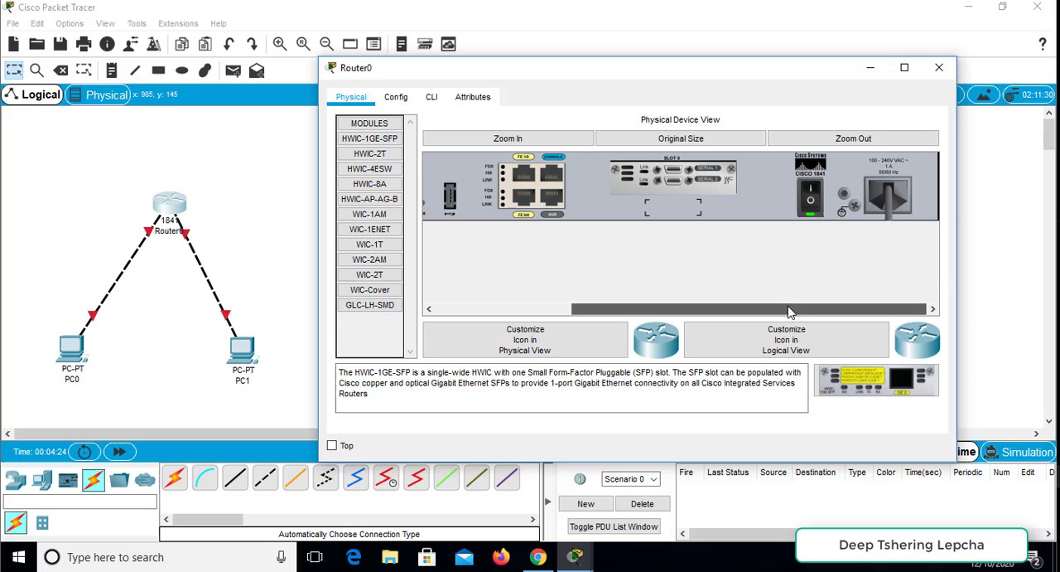
click(813, 202)
click(813, 196)
click(815, 199)
click(811, 208)
- Open Router0's command line and answer yes to entering the initial configuration dialog
click(432, 99)
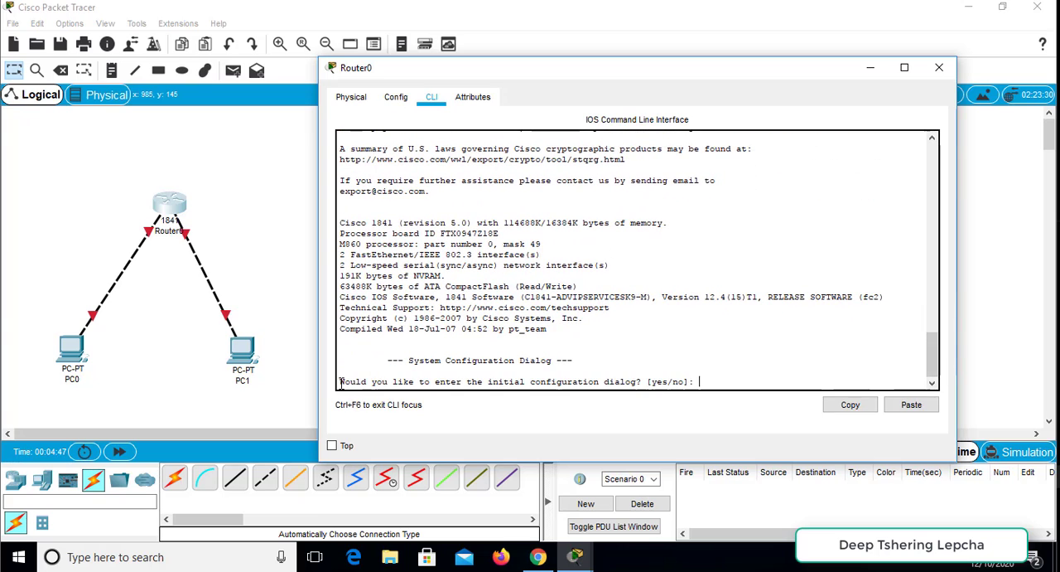
drag(340, 383, 696, 382)
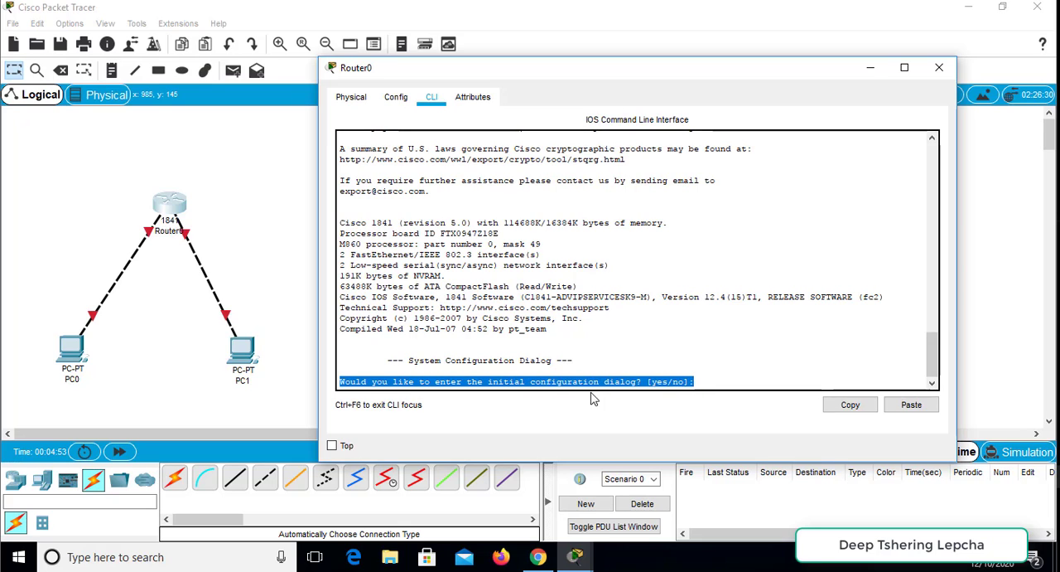
click(704, 382)
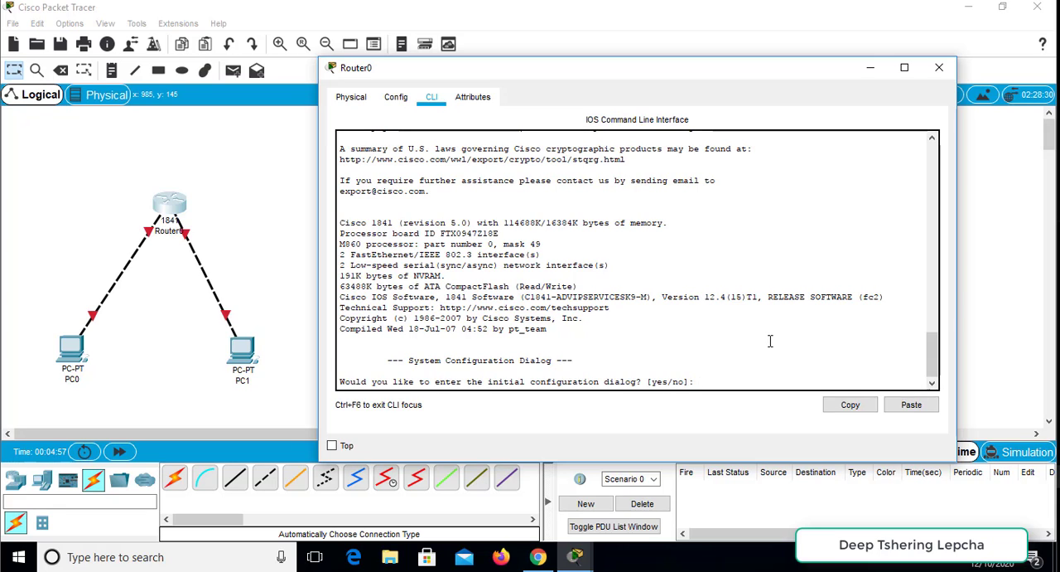
text(yes)
key(Return)
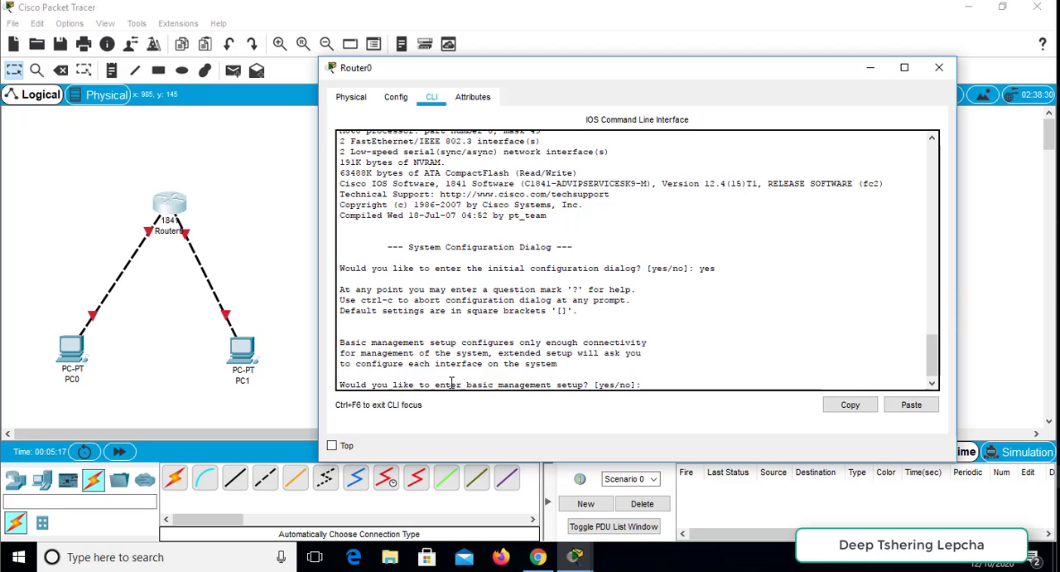
- Abort the configuration dialog at the basic management setup question and start the router's command prompt
drag(429, 385, 604, 385)
click(617, 347)
key(ctrl+c)
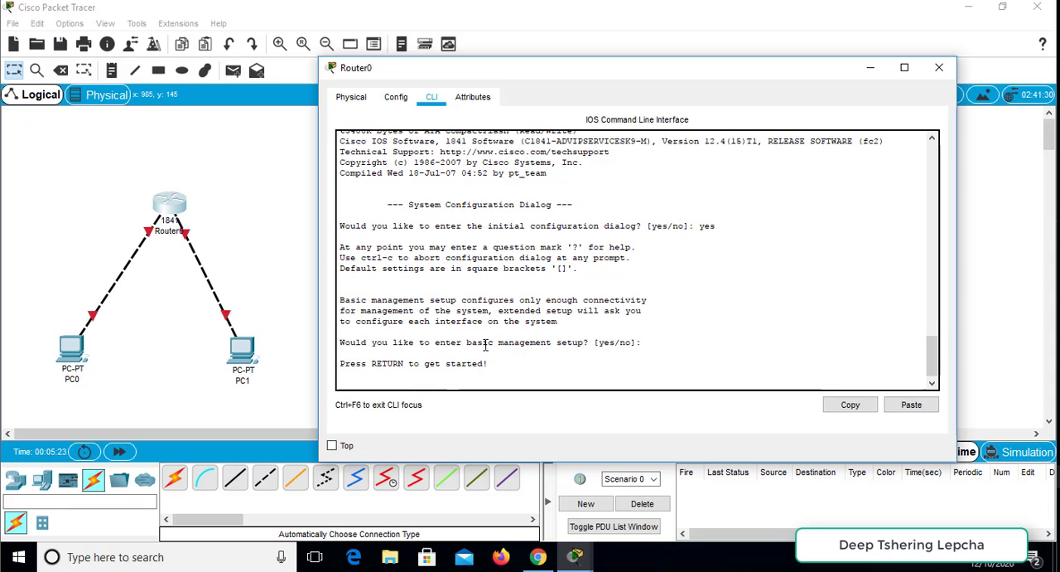
drag(455, 335, 622, 333)
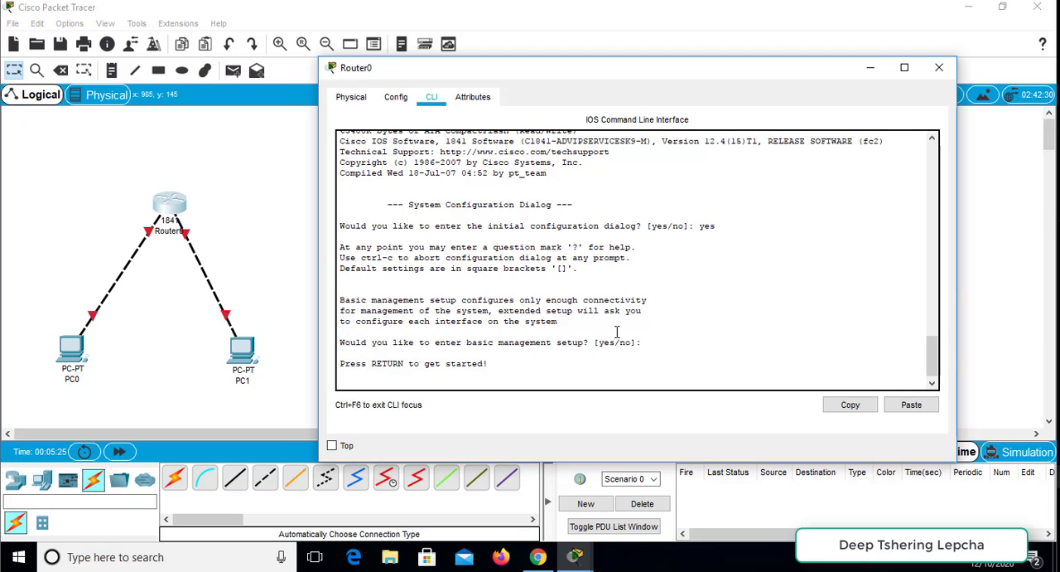
key(Return)
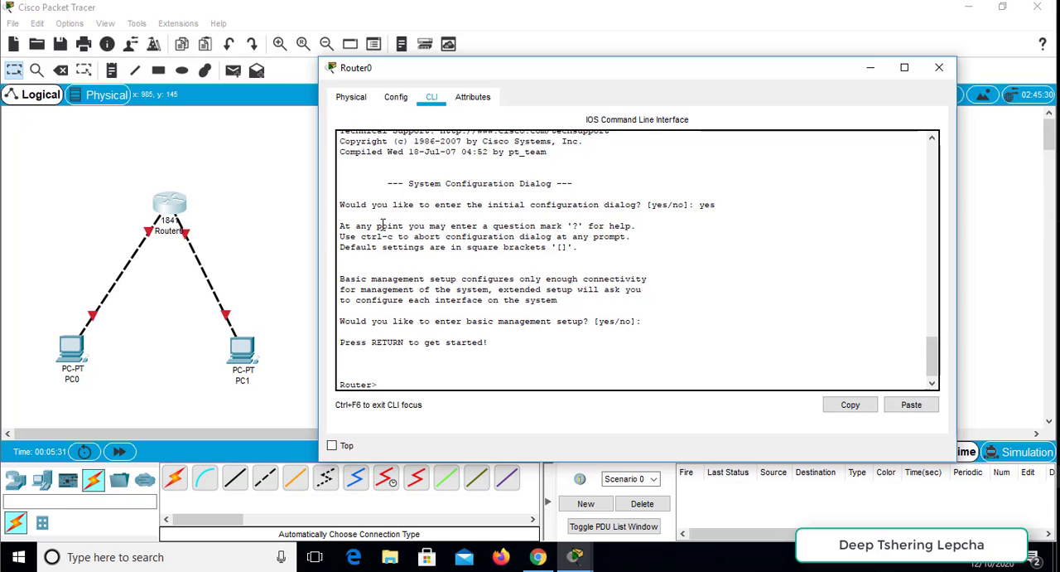
drag(378, 217, 591, 339)
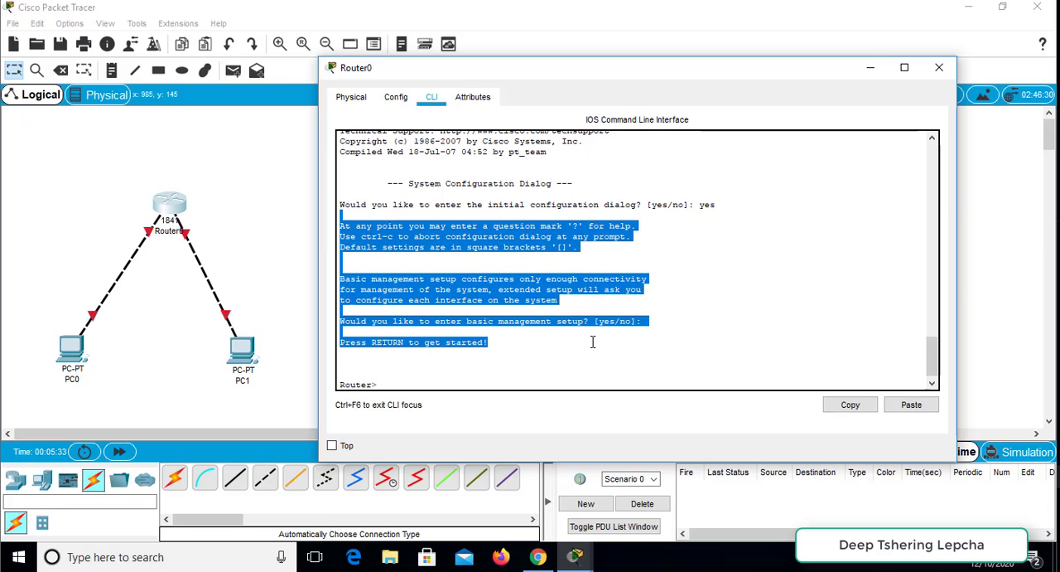
click(504, 266)
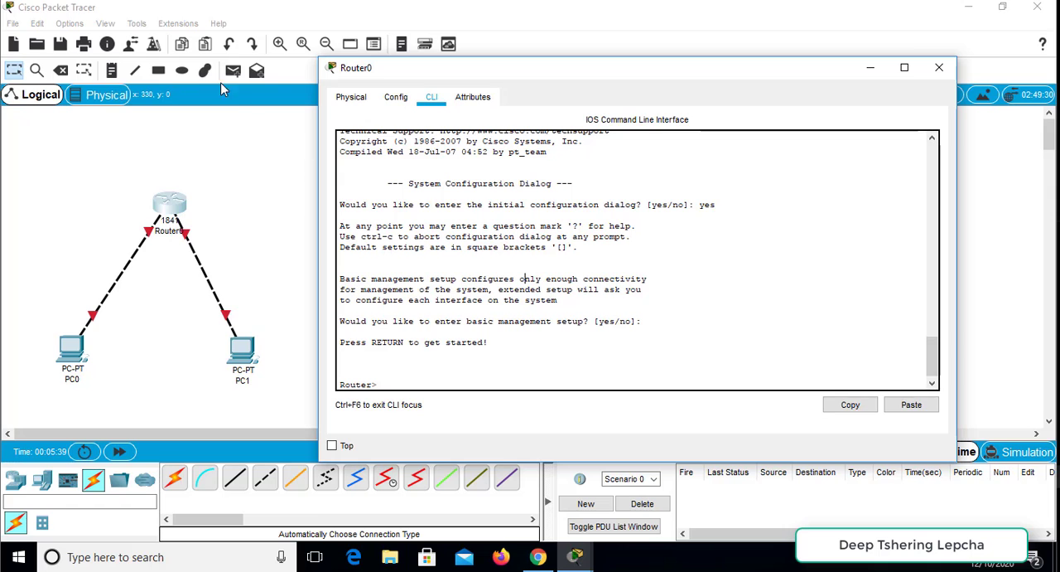
- Set the CLI dialog font size to 14 in the preferences, apply it and close the preferences
click(69, 24)
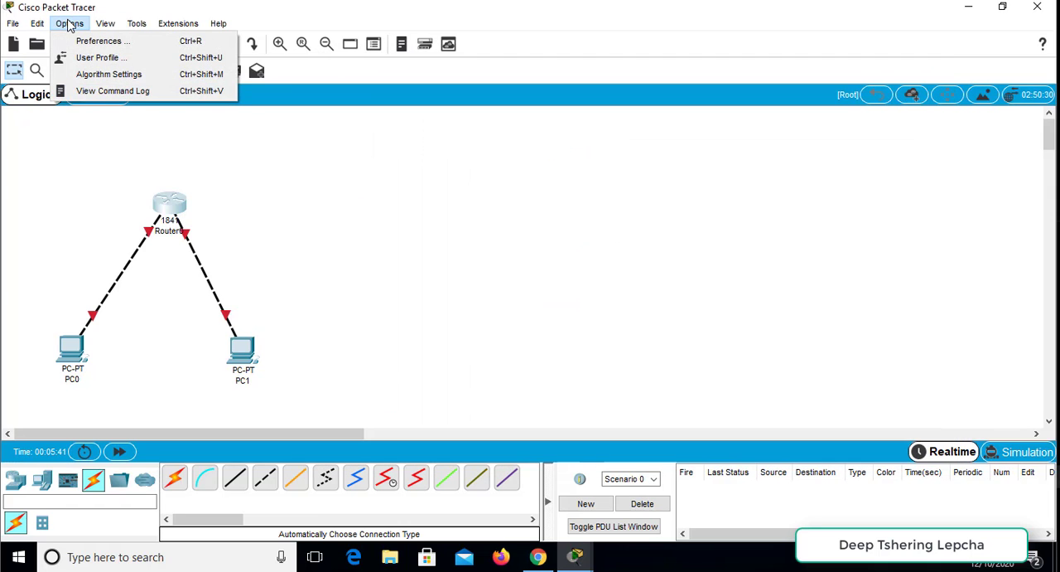
click(108, 41)
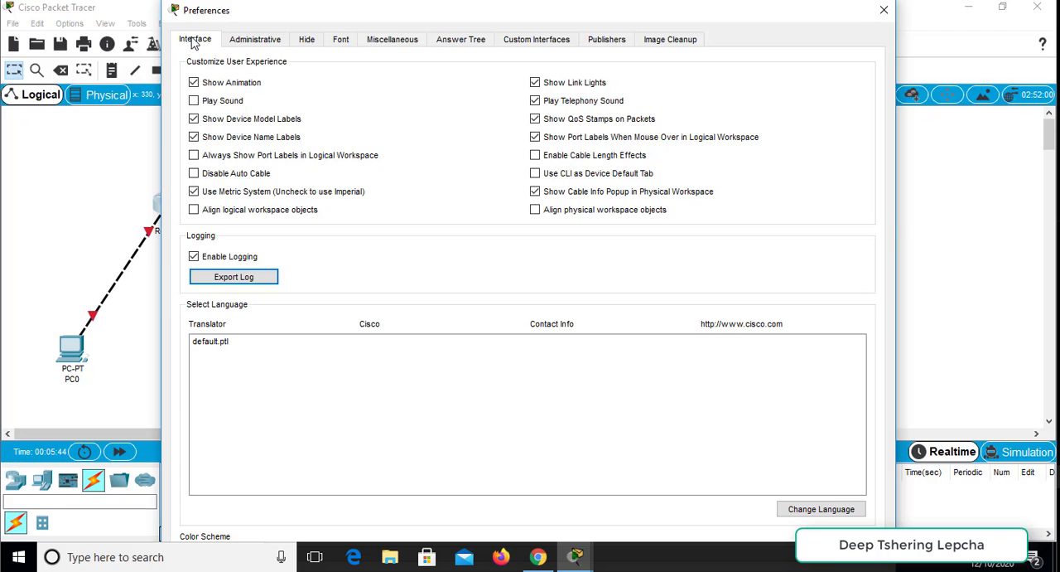
click(339, 41)
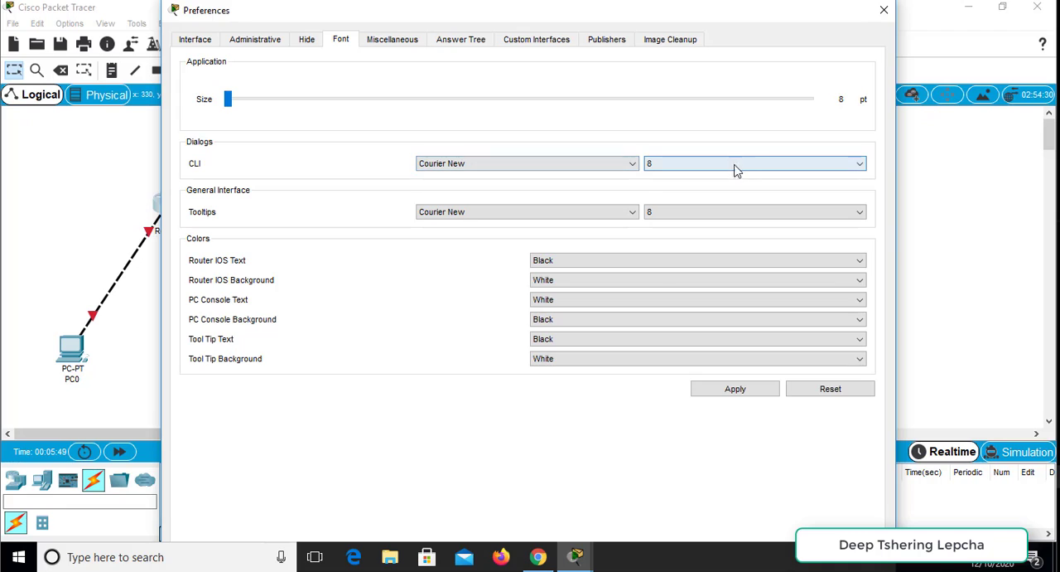
click(767, 168)
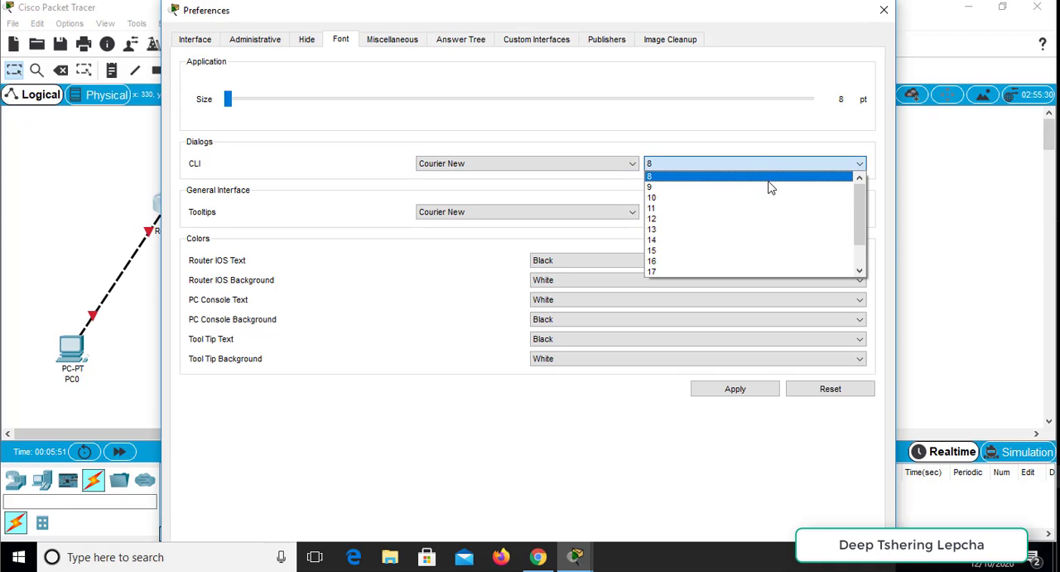
click(766, 239)
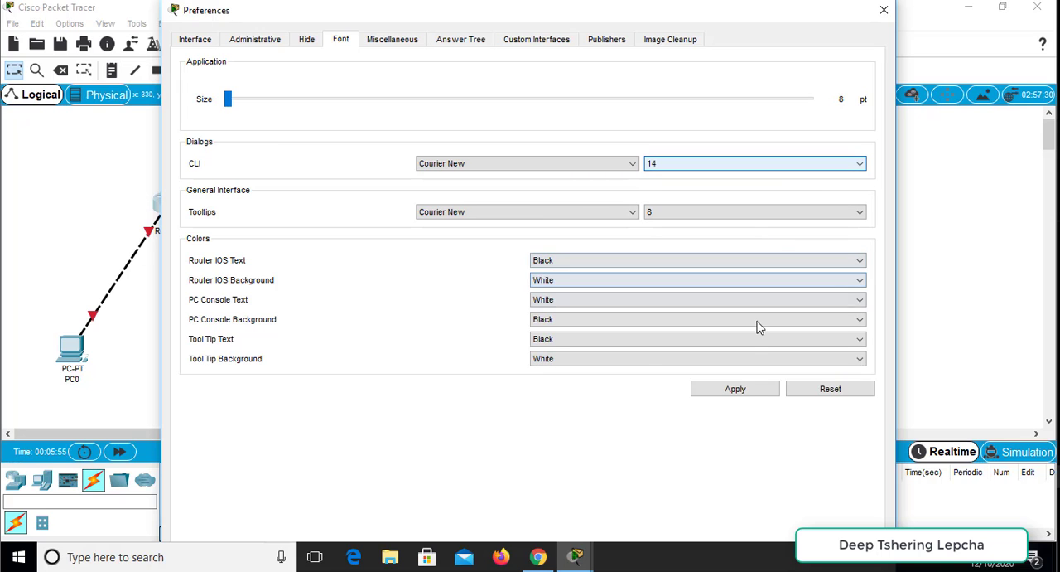
click(751, 390)
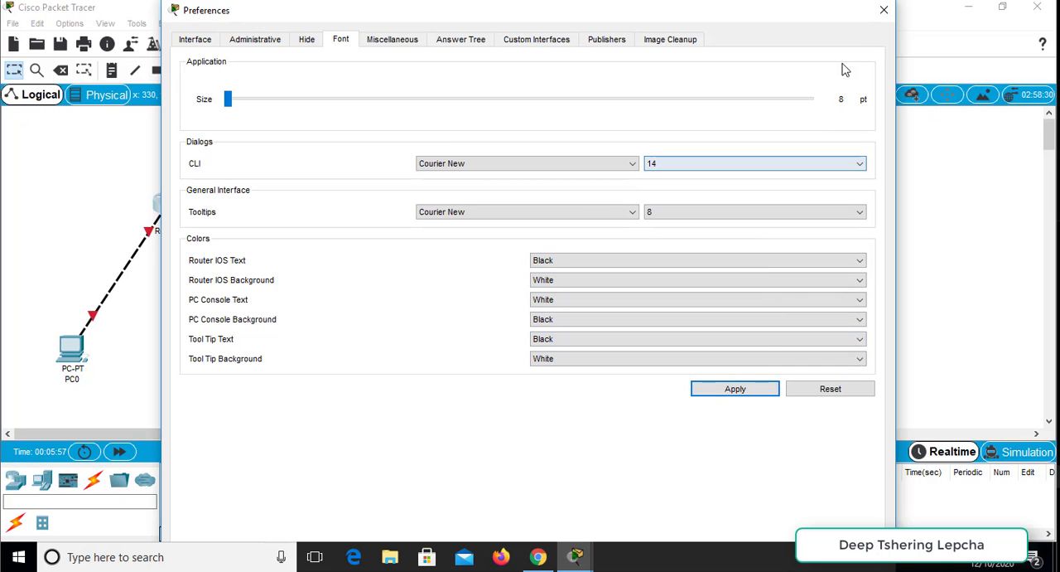
click(883, 10)
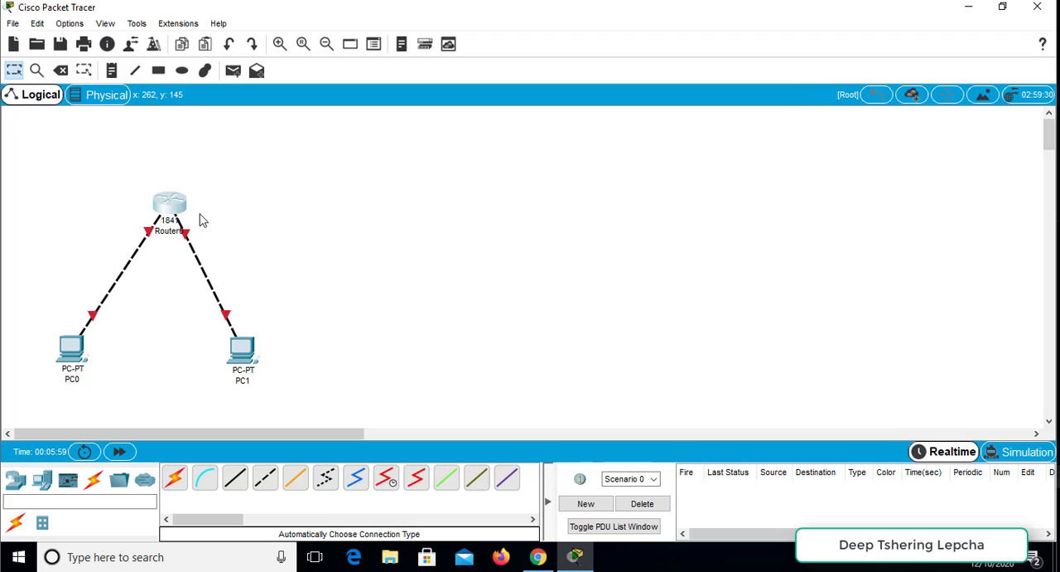
- Reopen Router0's command line, widen and reposition its window, and examine the text in the new font size
click(169, 212)
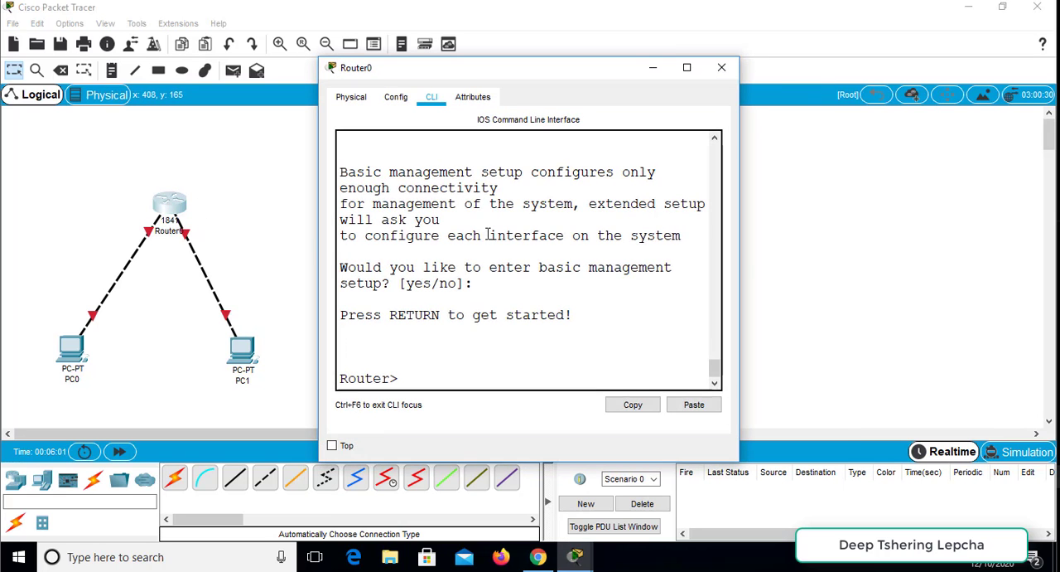
drag(739, 249, 1050, 254)
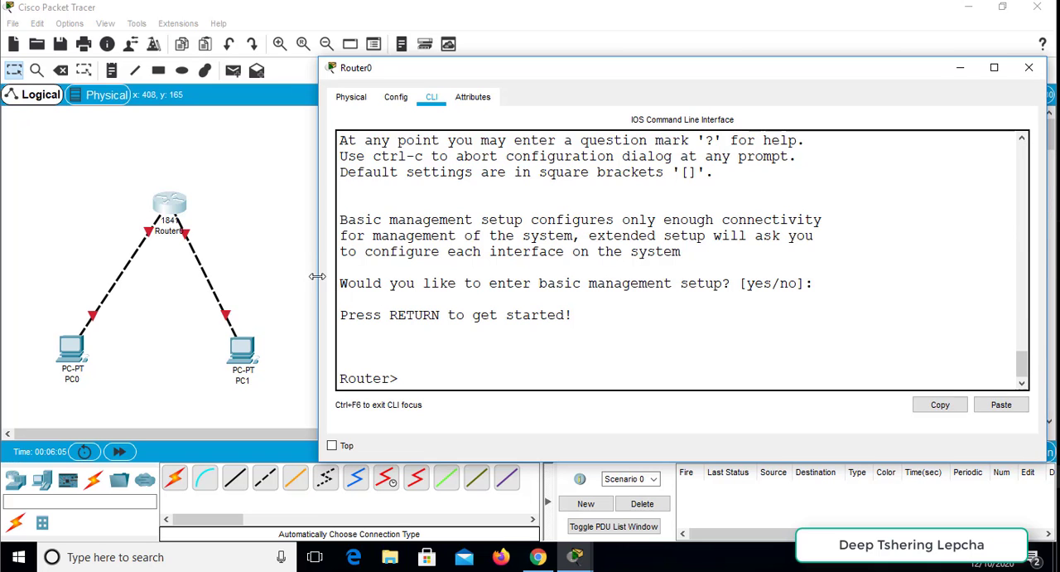
drag(317, 276, 274, 282)
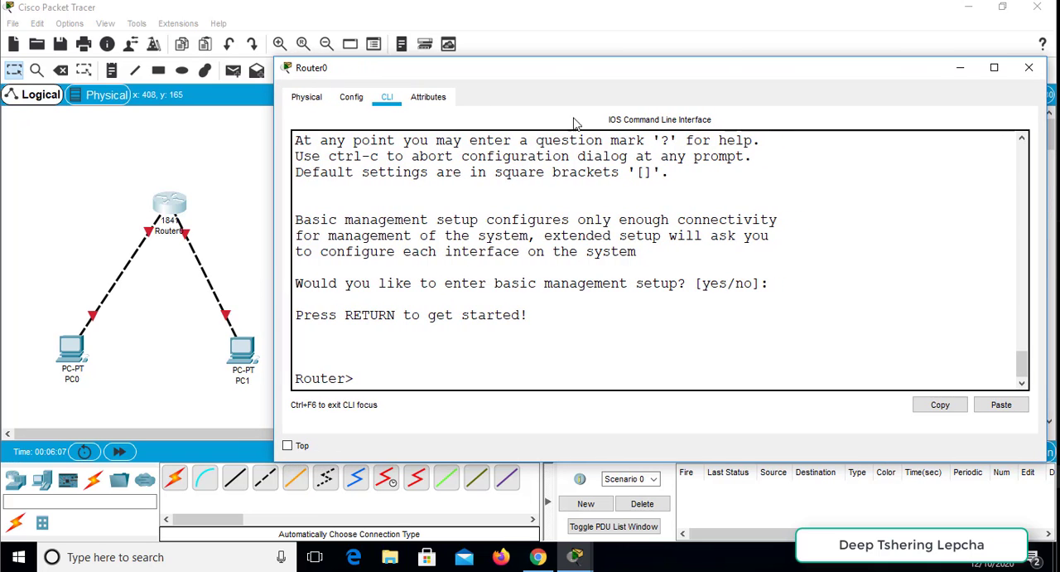
drag(534, 78, 557, 88)
drag(473, 224, 540, 277)
click(519, 287)
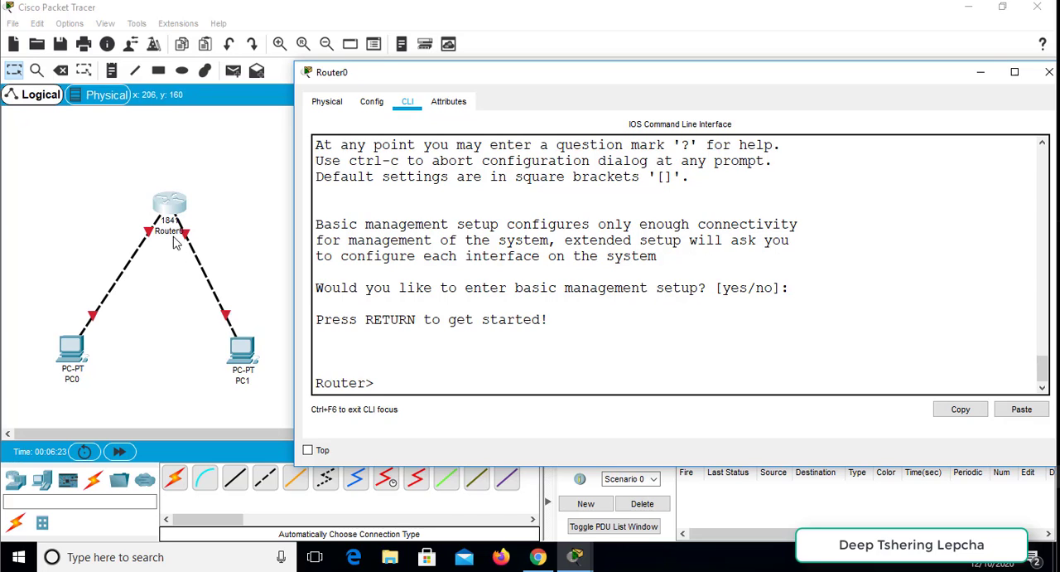
click(234, 202)
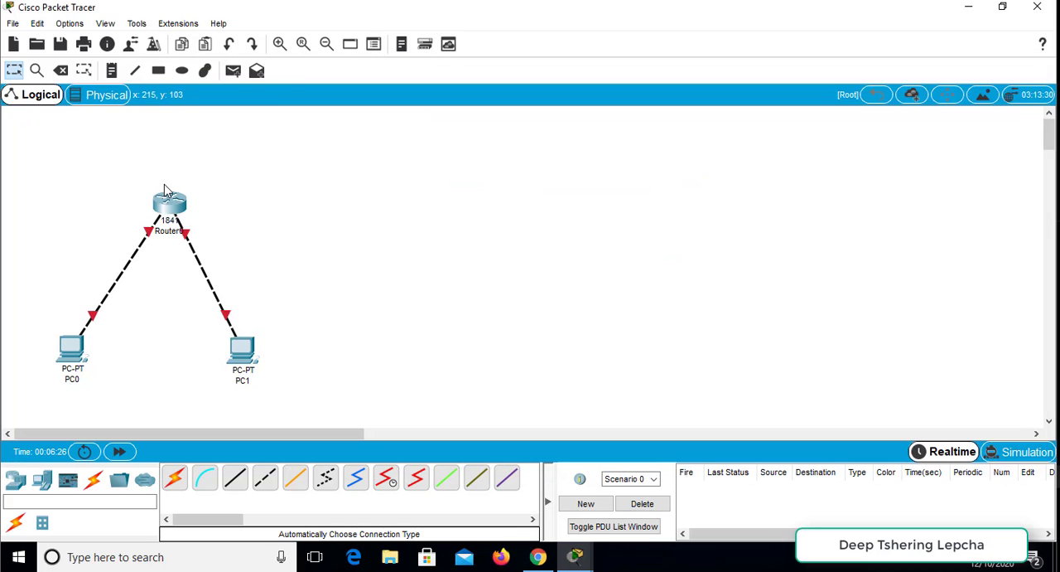
- Turn on the preference to always show port labels in the logical workspace and close the preferences
mouse_move(171, 211)
click(72, 25)
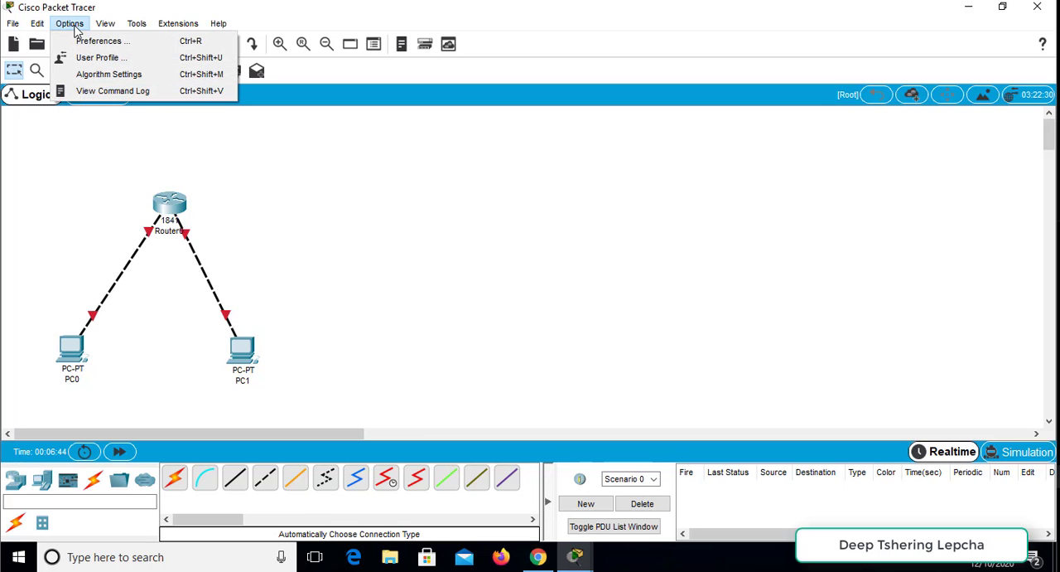
click(120, 43)
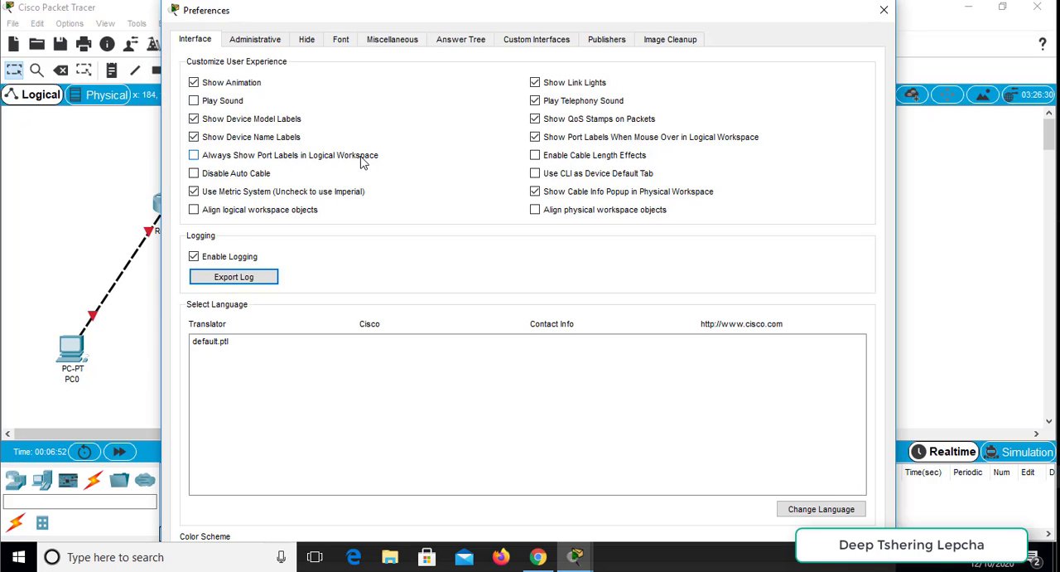
drag(496, 10, 619, 10)
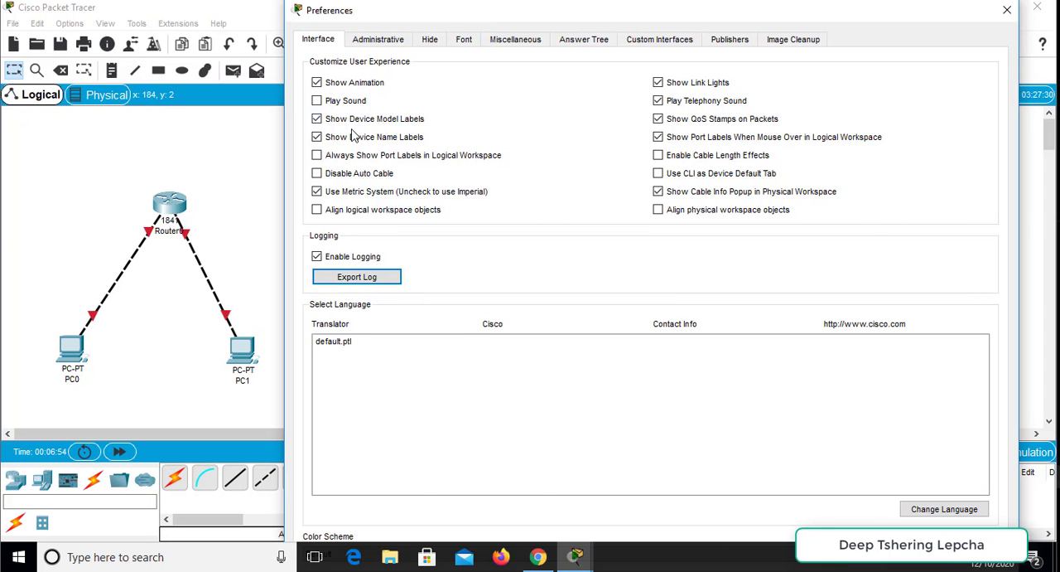
click(318, 158)
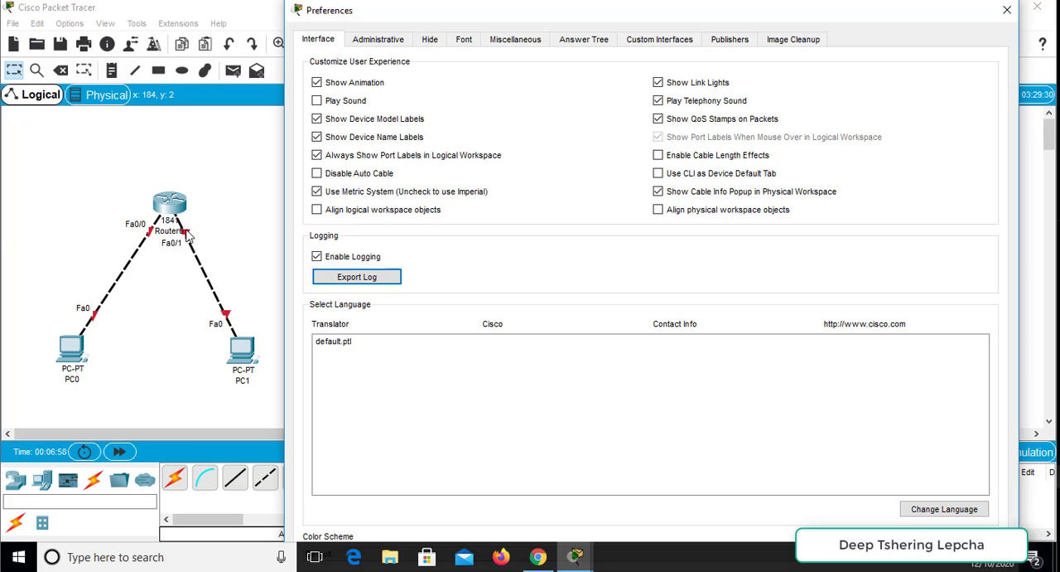
drag(775, 16, 745, 6)
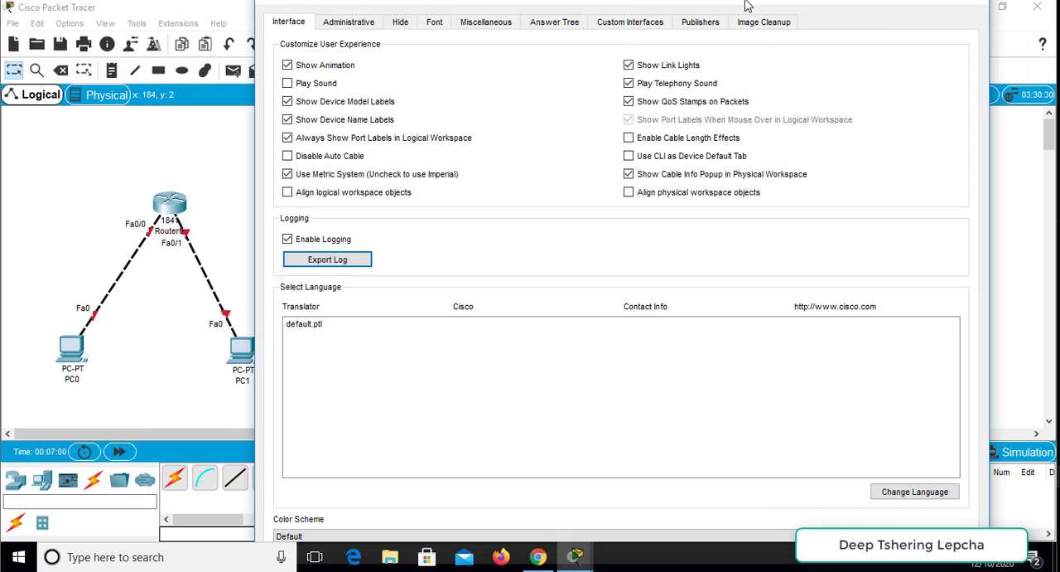
click(979, 10)
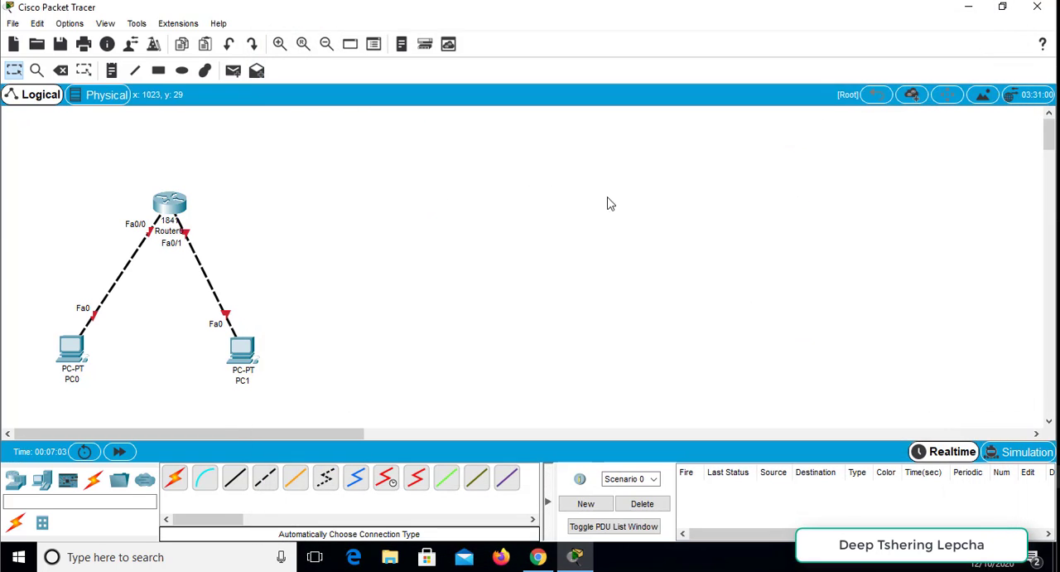
- Move PC1 to the right of Router0, roughly level with the router
drag(243, 352, 348, 199)
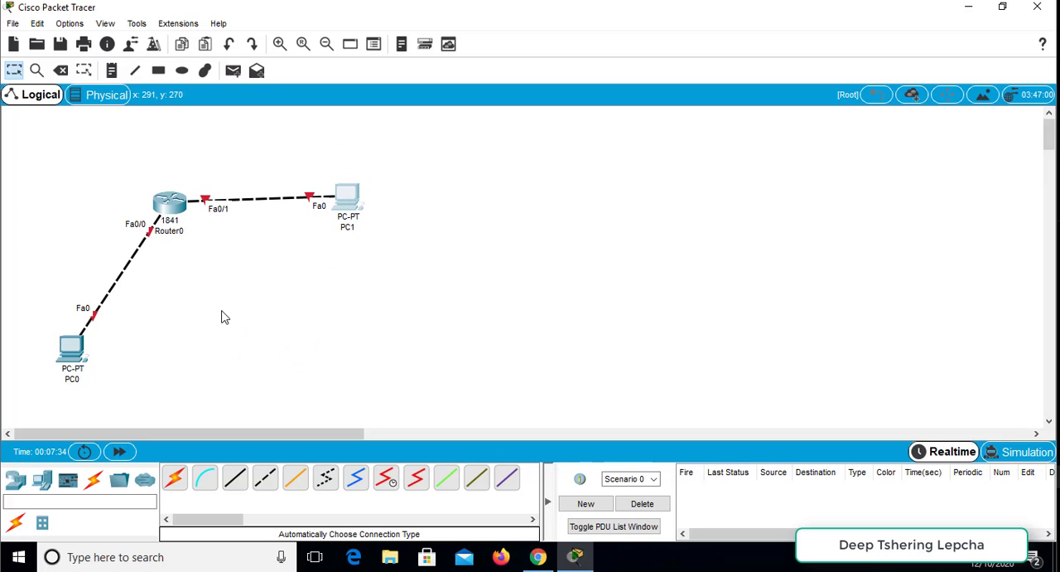